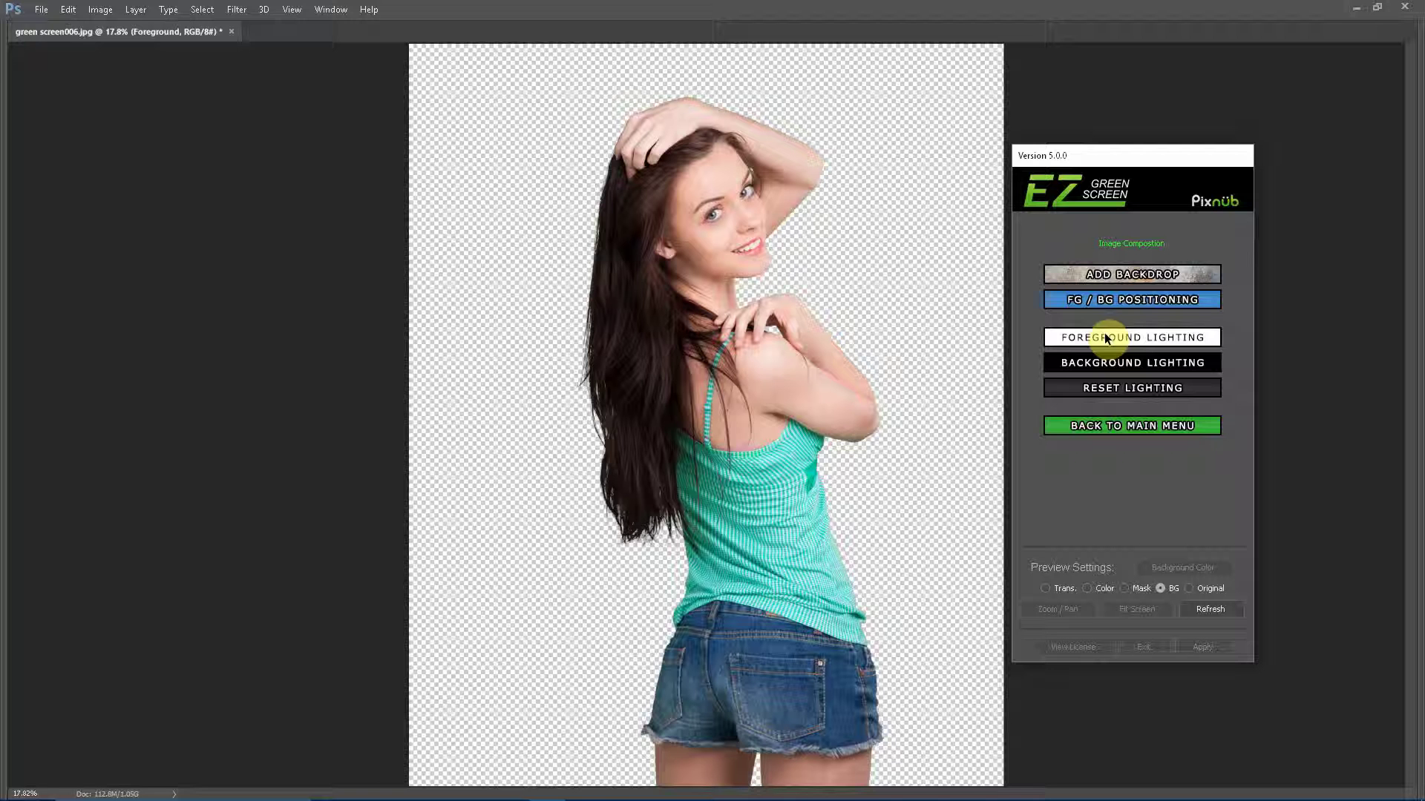
Add the backdrop image "Autumn night.jpg" from the Moonlight 3D folder behind the woman
{"action": "left_click", "coordinate": [1131, 275]}
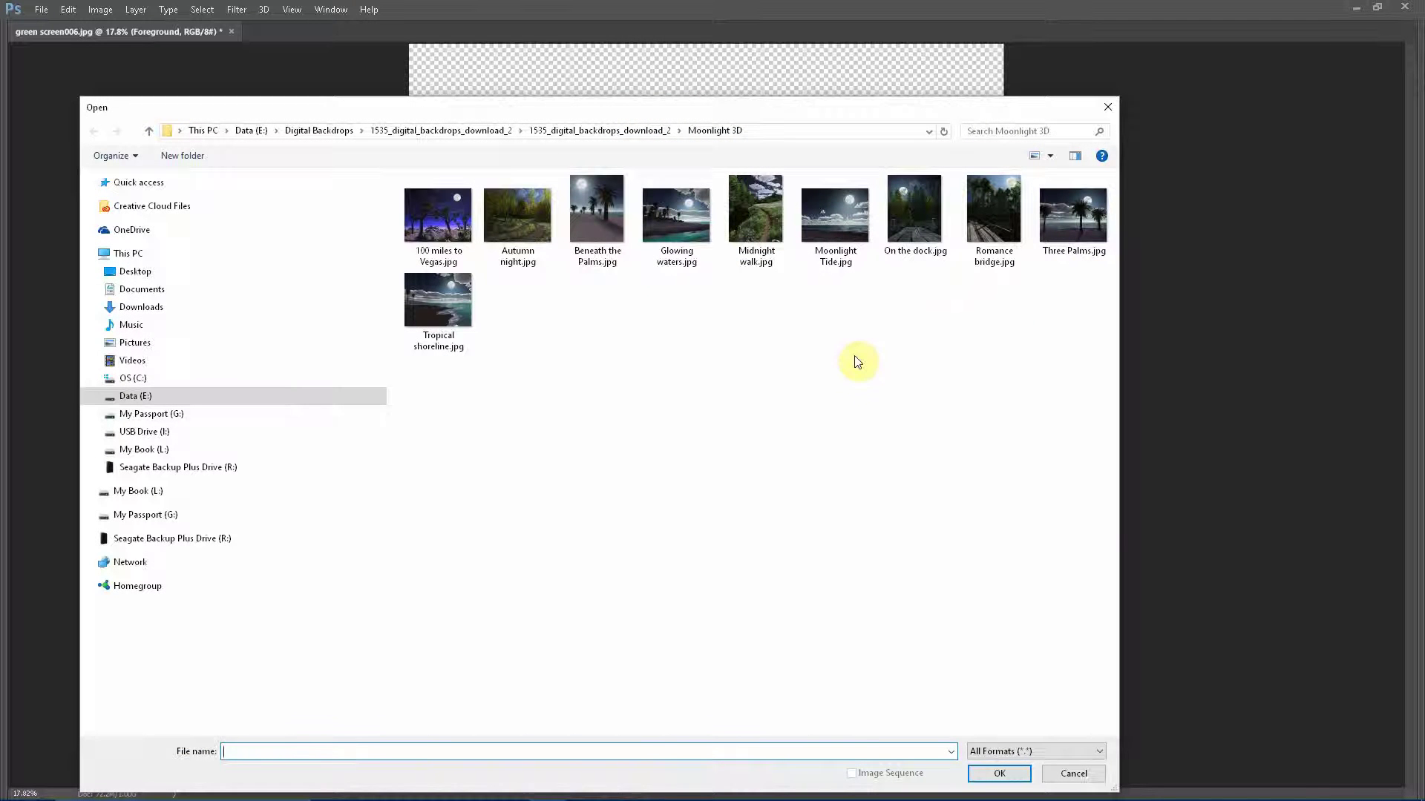
{"action": "left_click", "coordinate": [522, 224]}
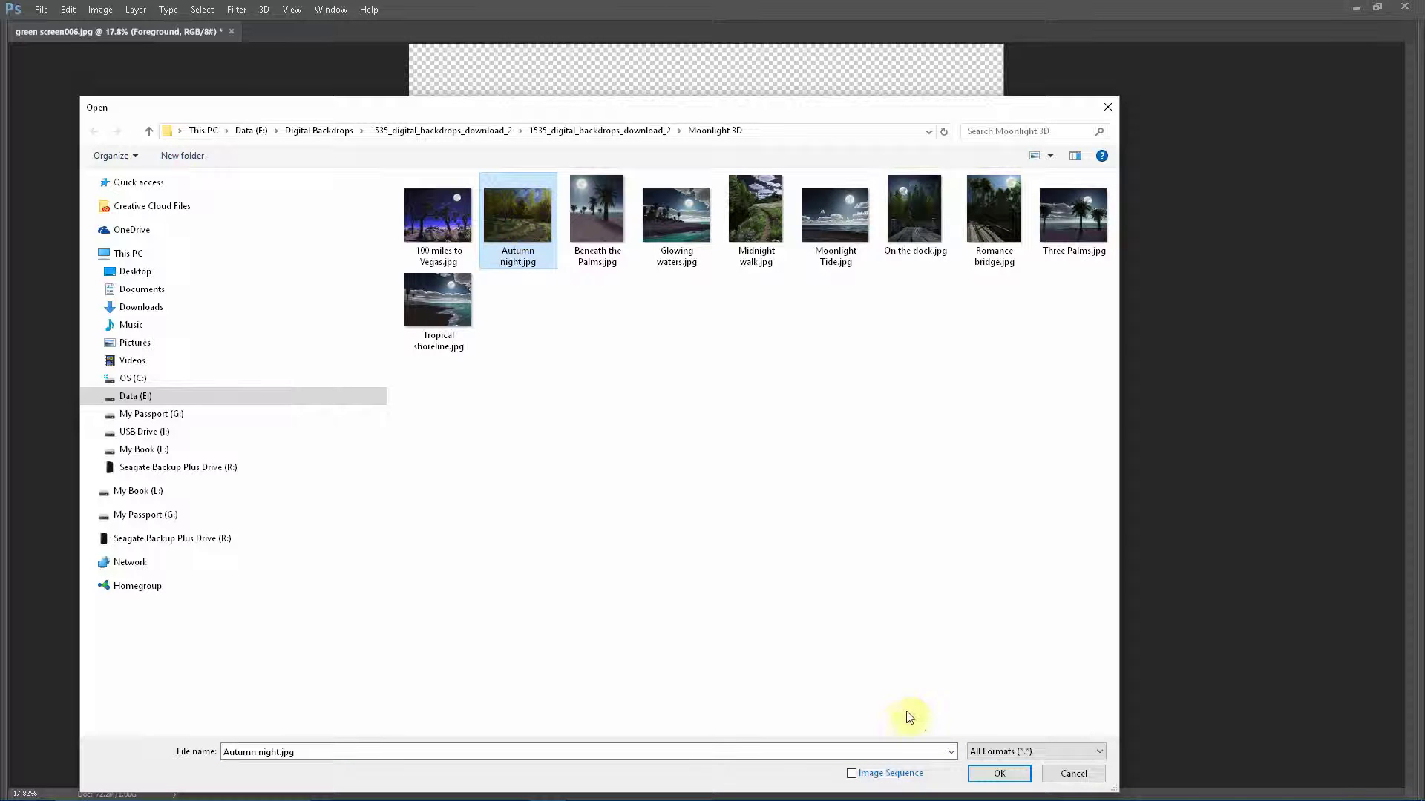
{"action": "left_click", "coordinate": [994, 773]}
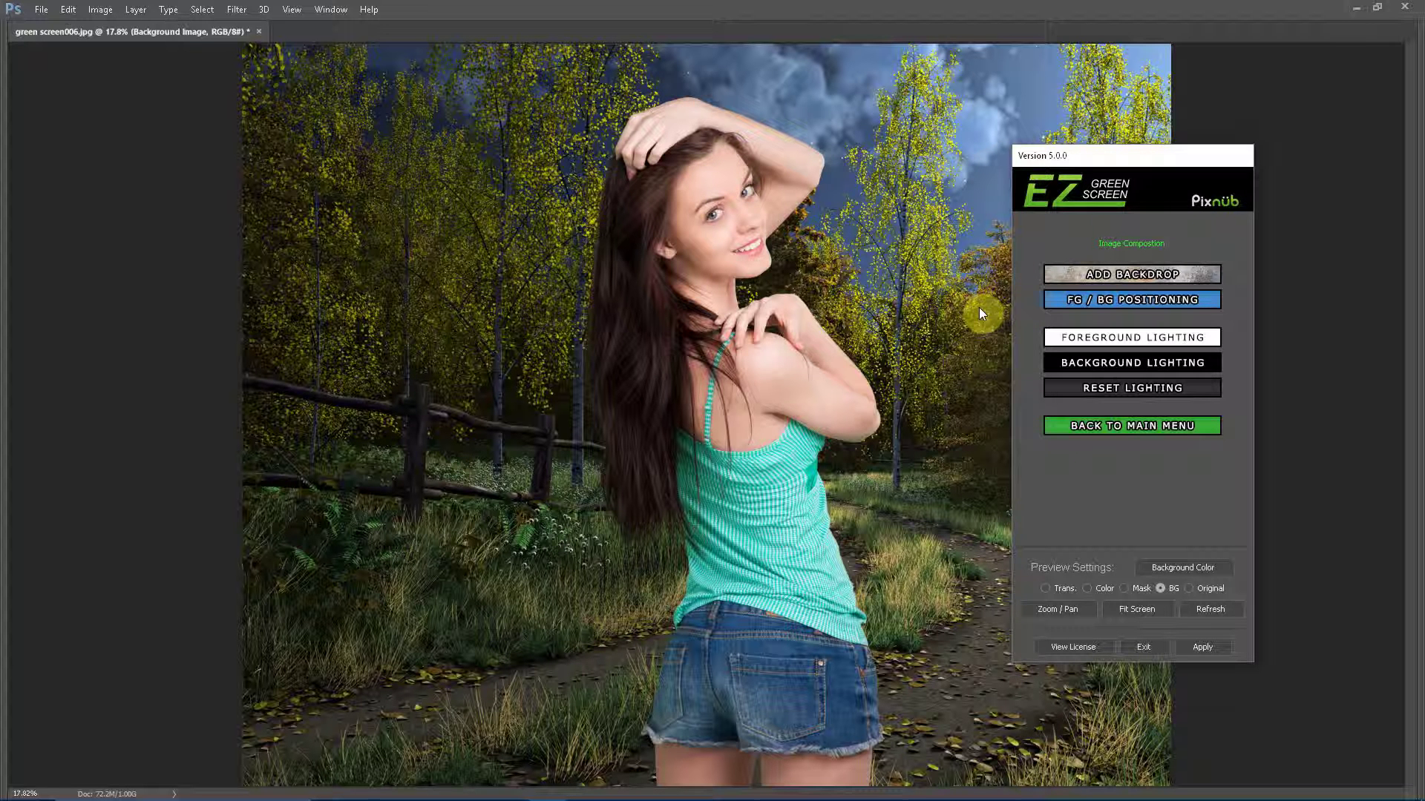
Scale the background to 105% and set the foreground's left/right position to -50
{"action": "left_click", "coordinate": [1074, 302]}
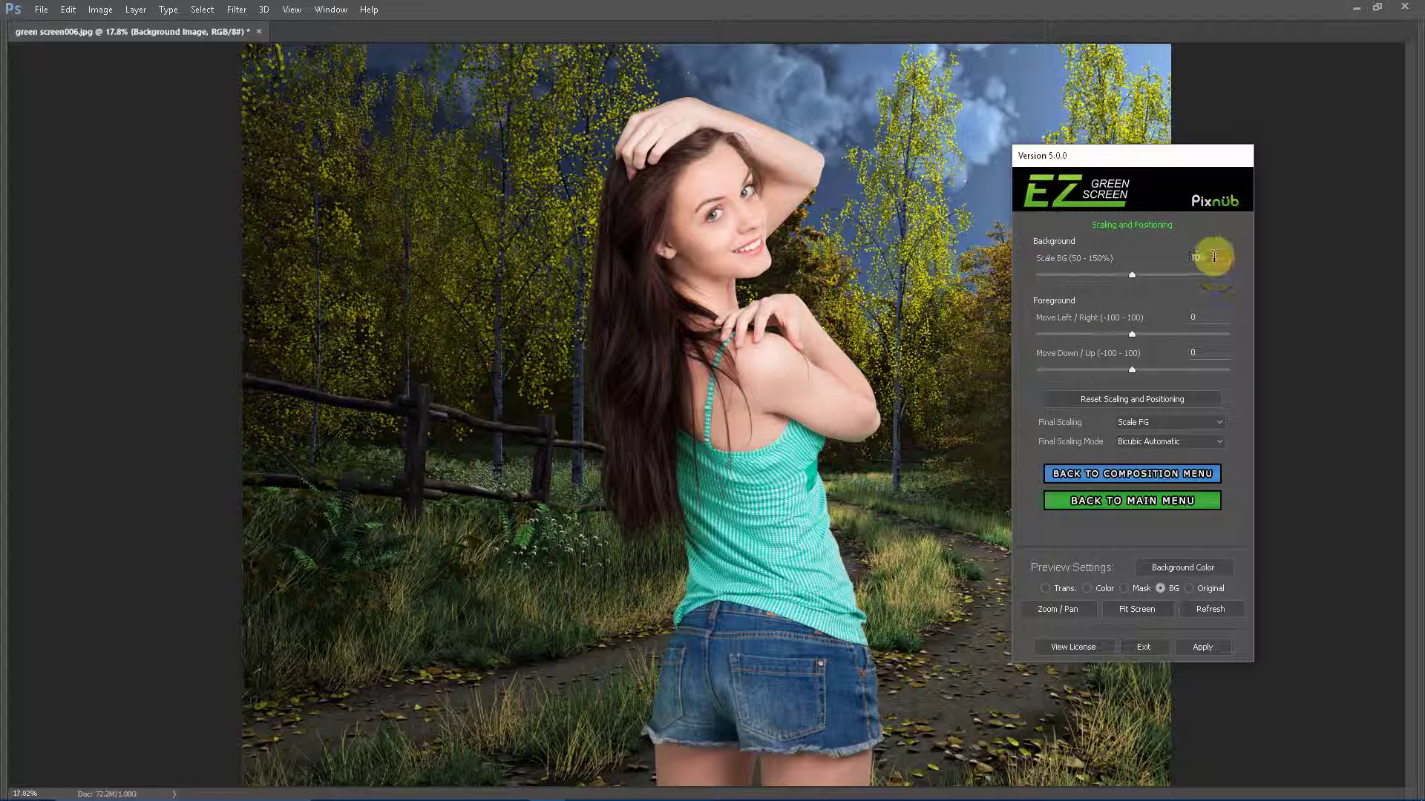
{"action": "left_click_drag", "start_coordinate": [1214, 256], "coordinate": [1154, 265]}
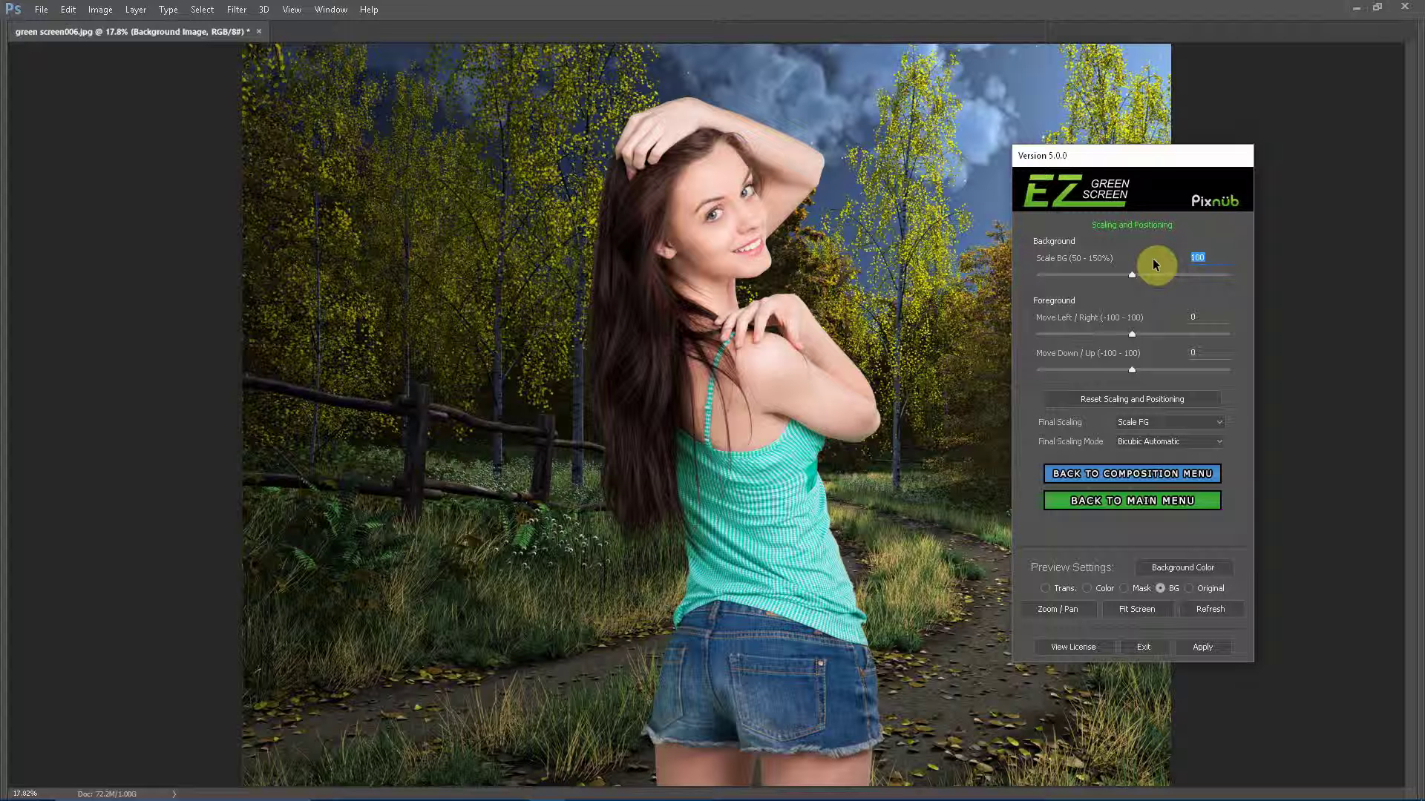
{"action": "type", "text": "105"}
{"action": "key", "text": "Return"}
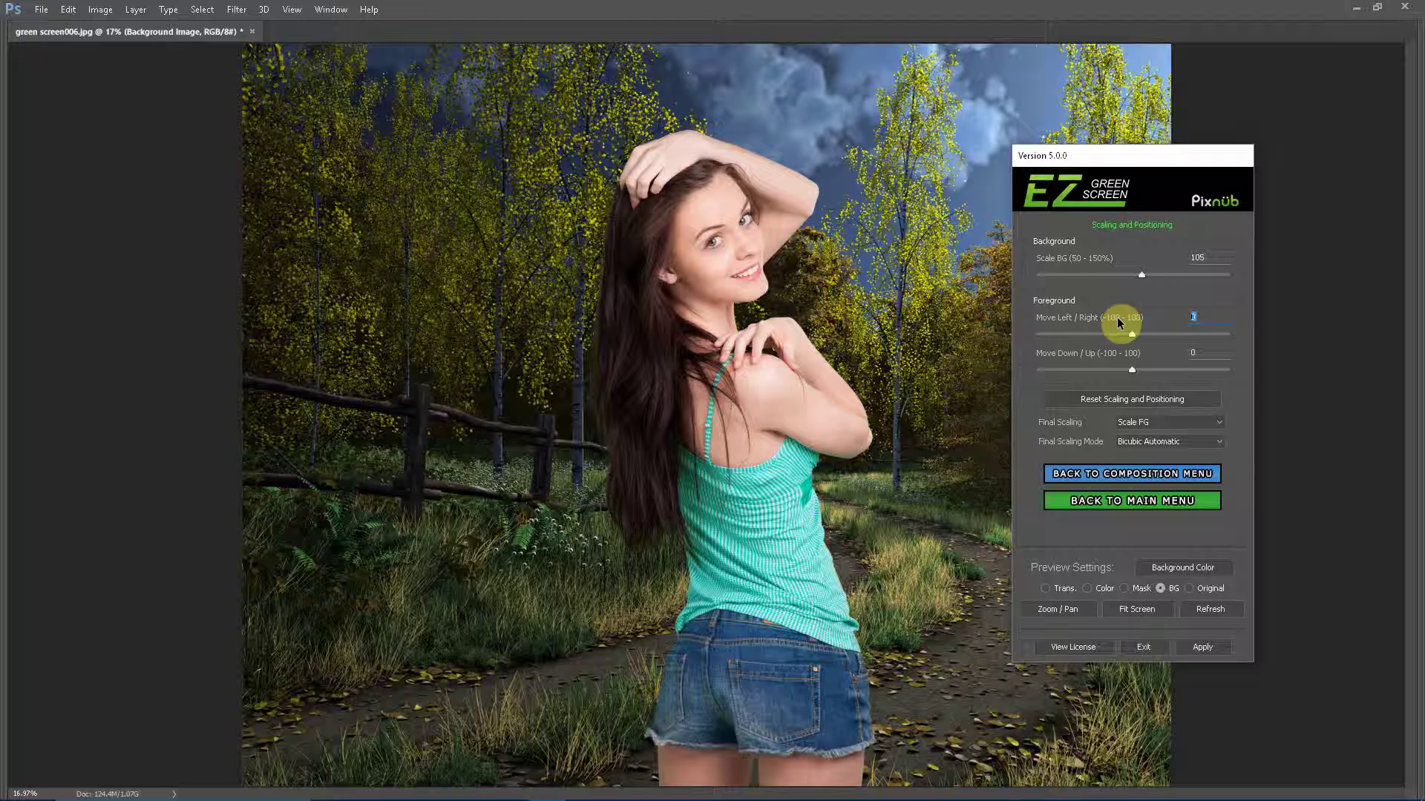
{"action": "type", "text": "-50"}
{"action": "key", "text": "Return"}
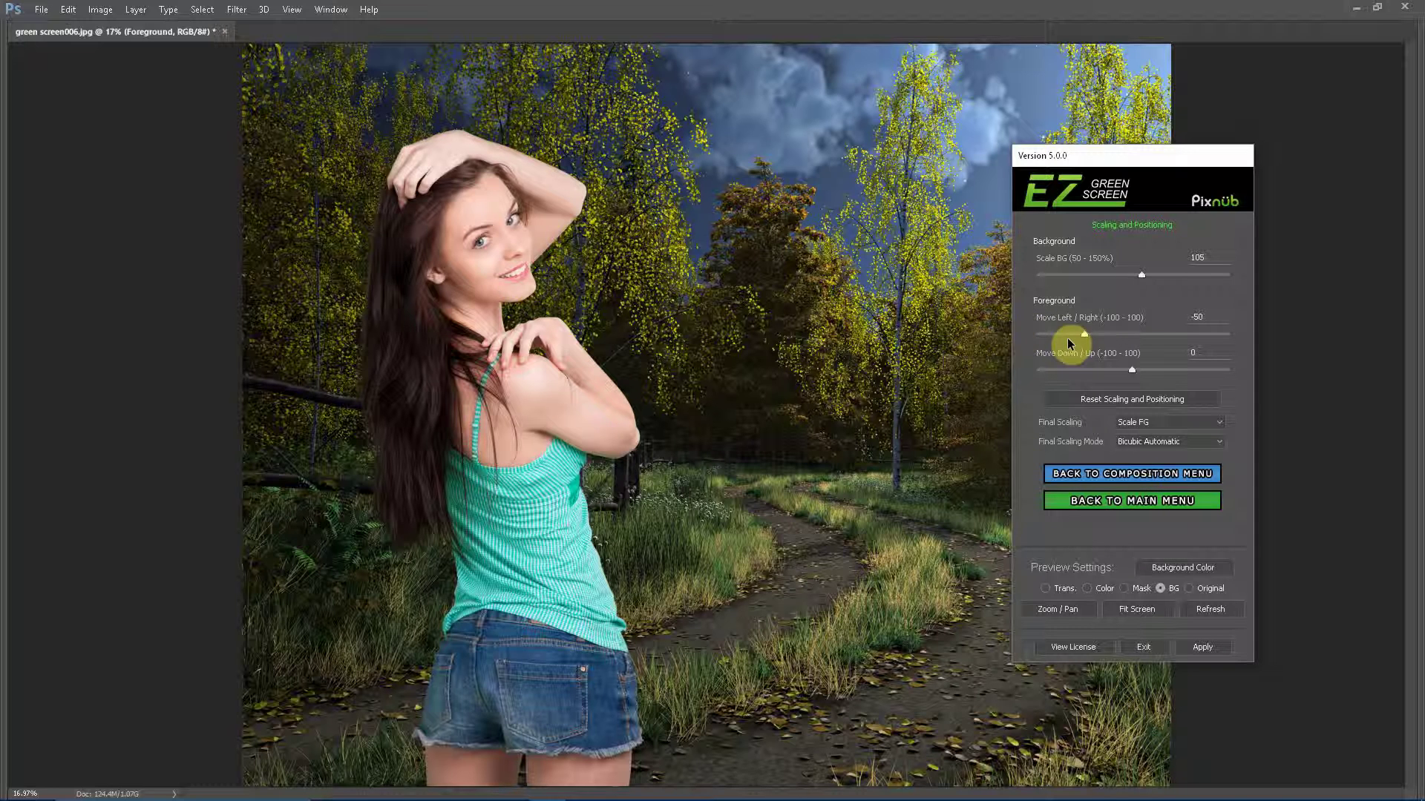
Try moving the foreground down to -32.3, restore its down/up position to 0, and return to the composition options
{"action": "left_click_drag", "start_coordinate": [1131, 370], "coordinate": [1104, 375]}
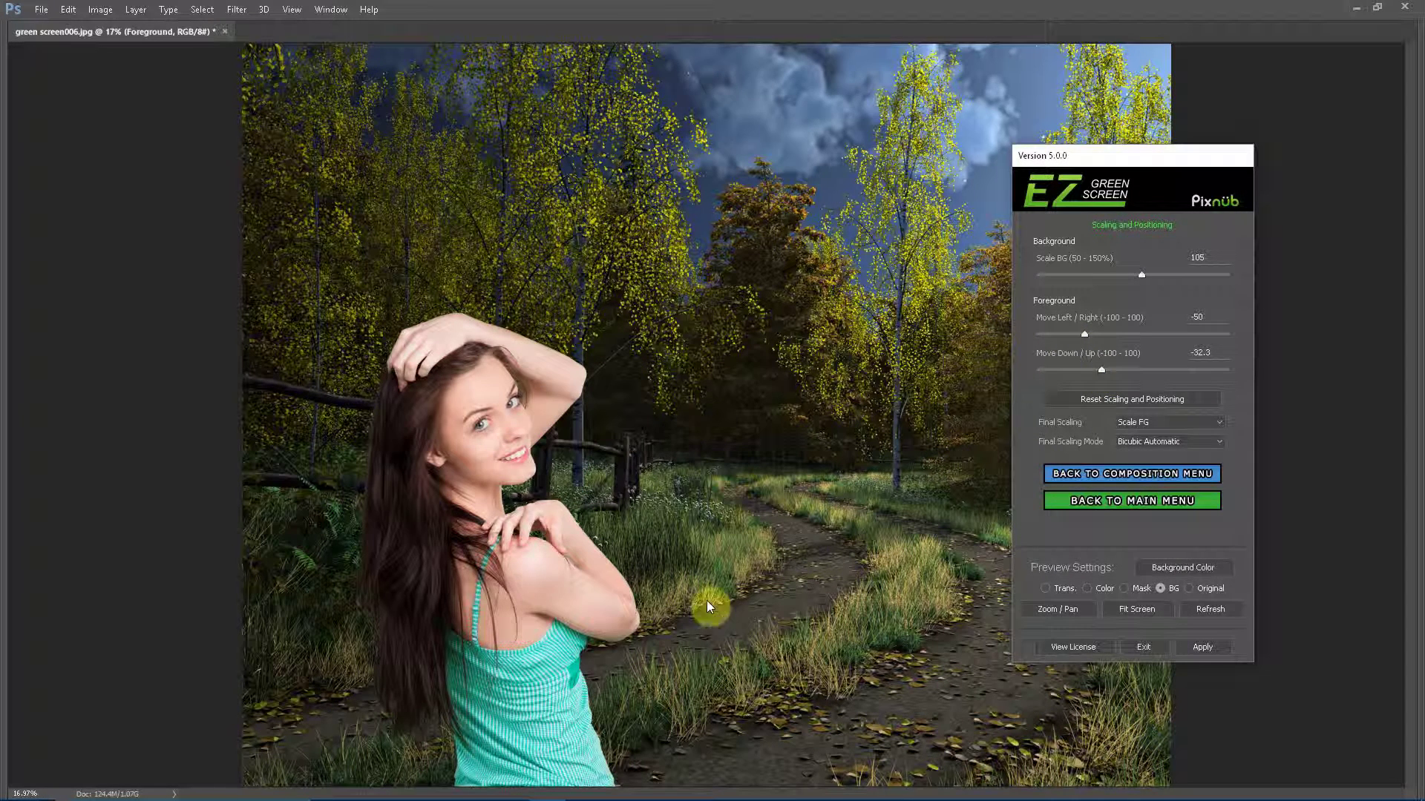
{"action": "double_click", "coordinate": [1202, 354]}
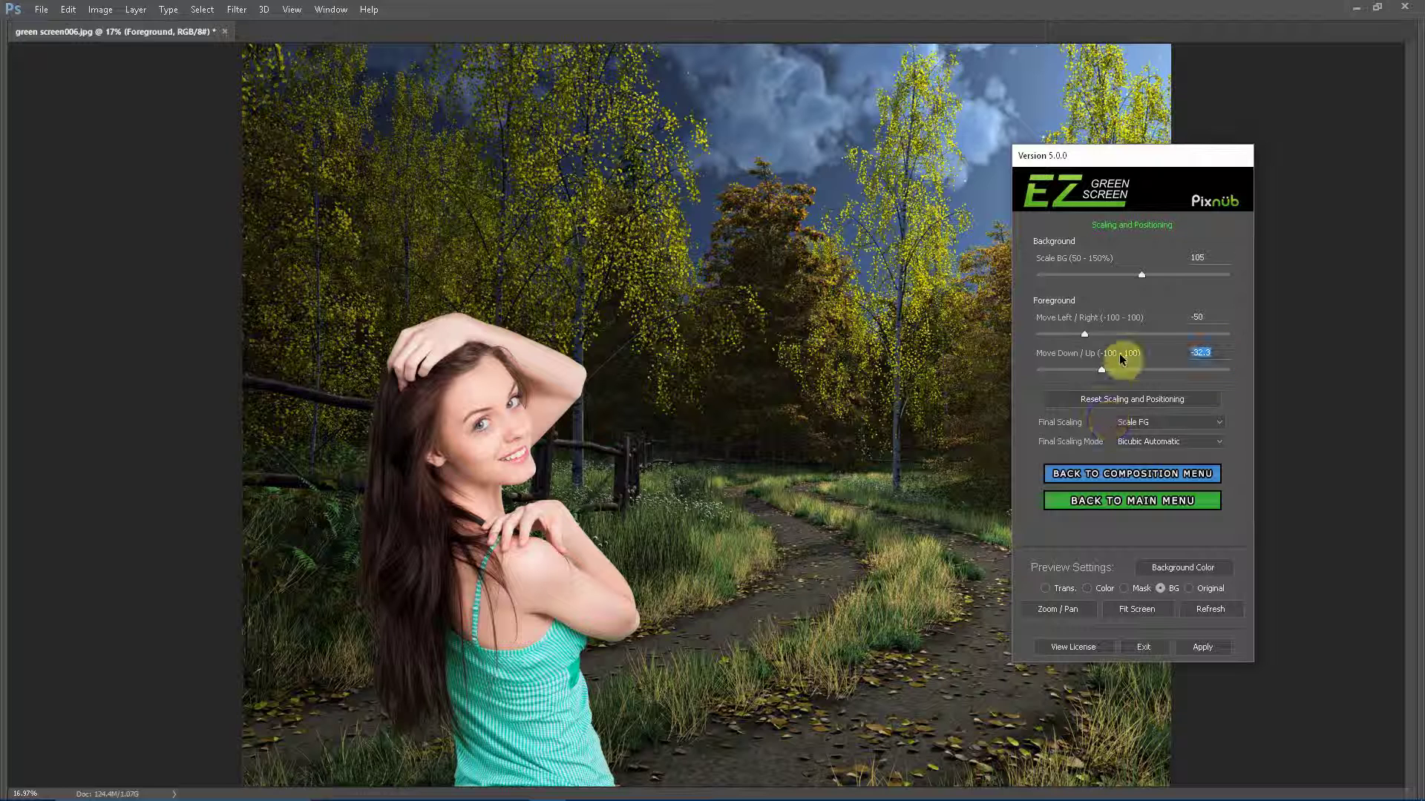
{"action": "type", "text": "0"}
{"action": "key", "text": "Return"}
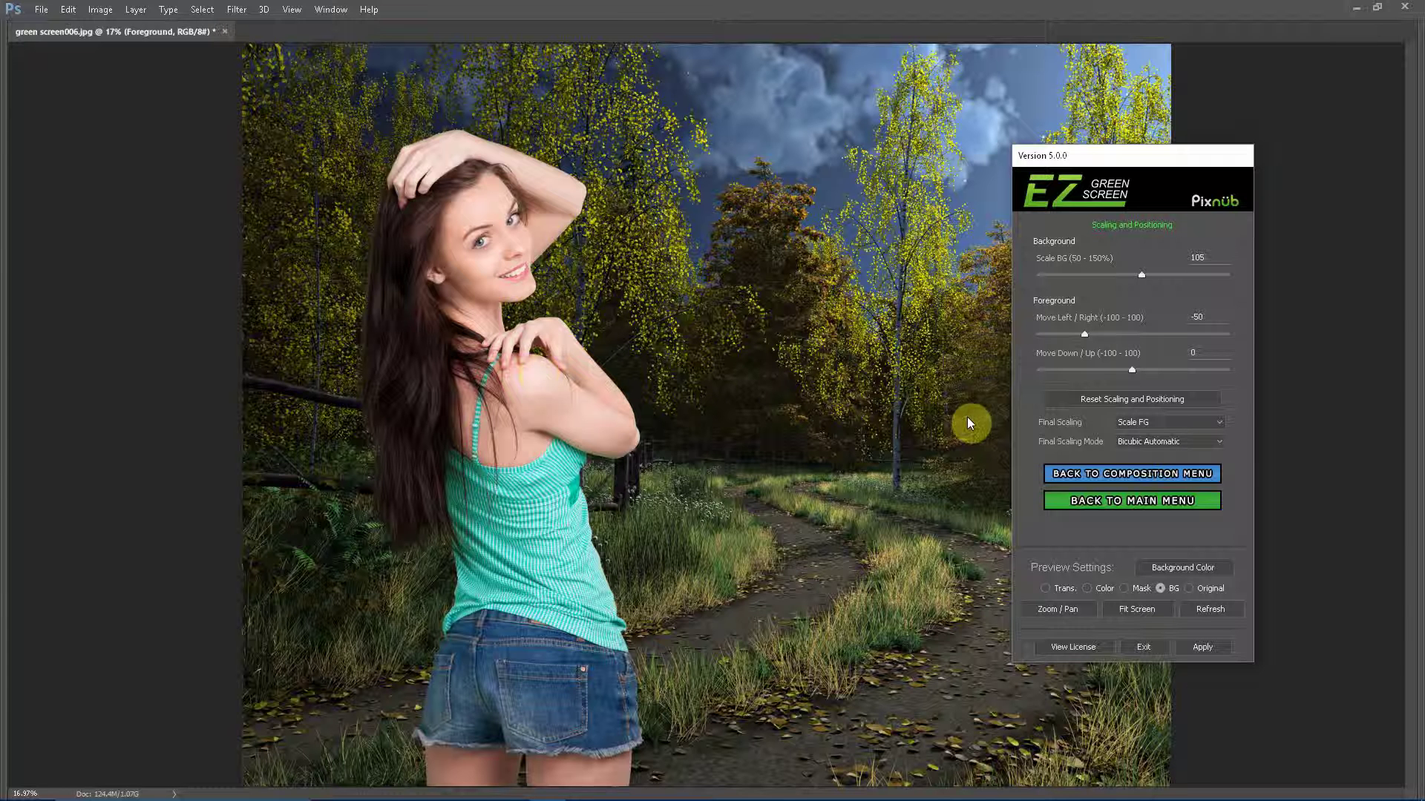
{"action": "left_click", "coordinate": [1121, 480]}
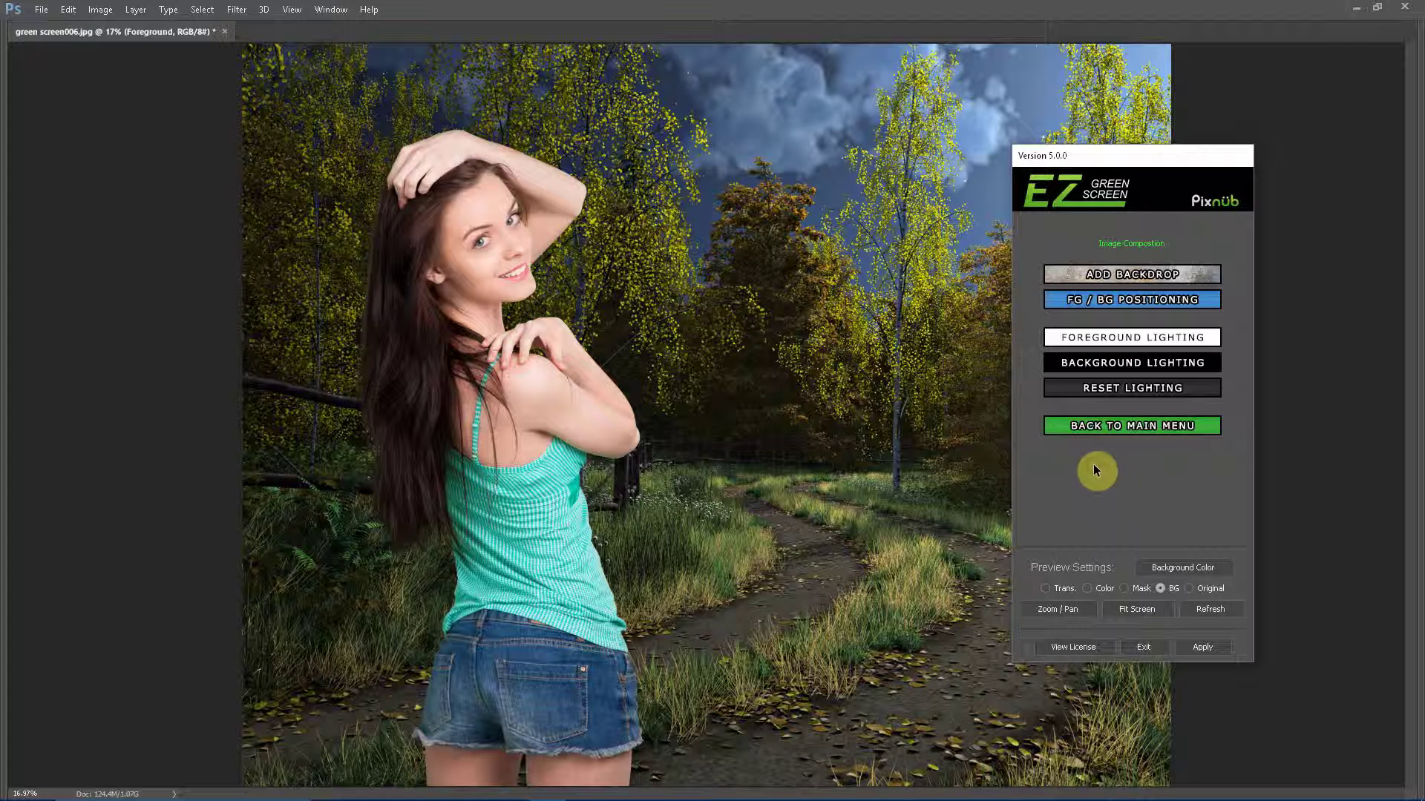
Adjust the foreground lighting to white balance -6, saturation -21 and brightness -25
{"action": "left_click", "coordinate": [1103, 340]}
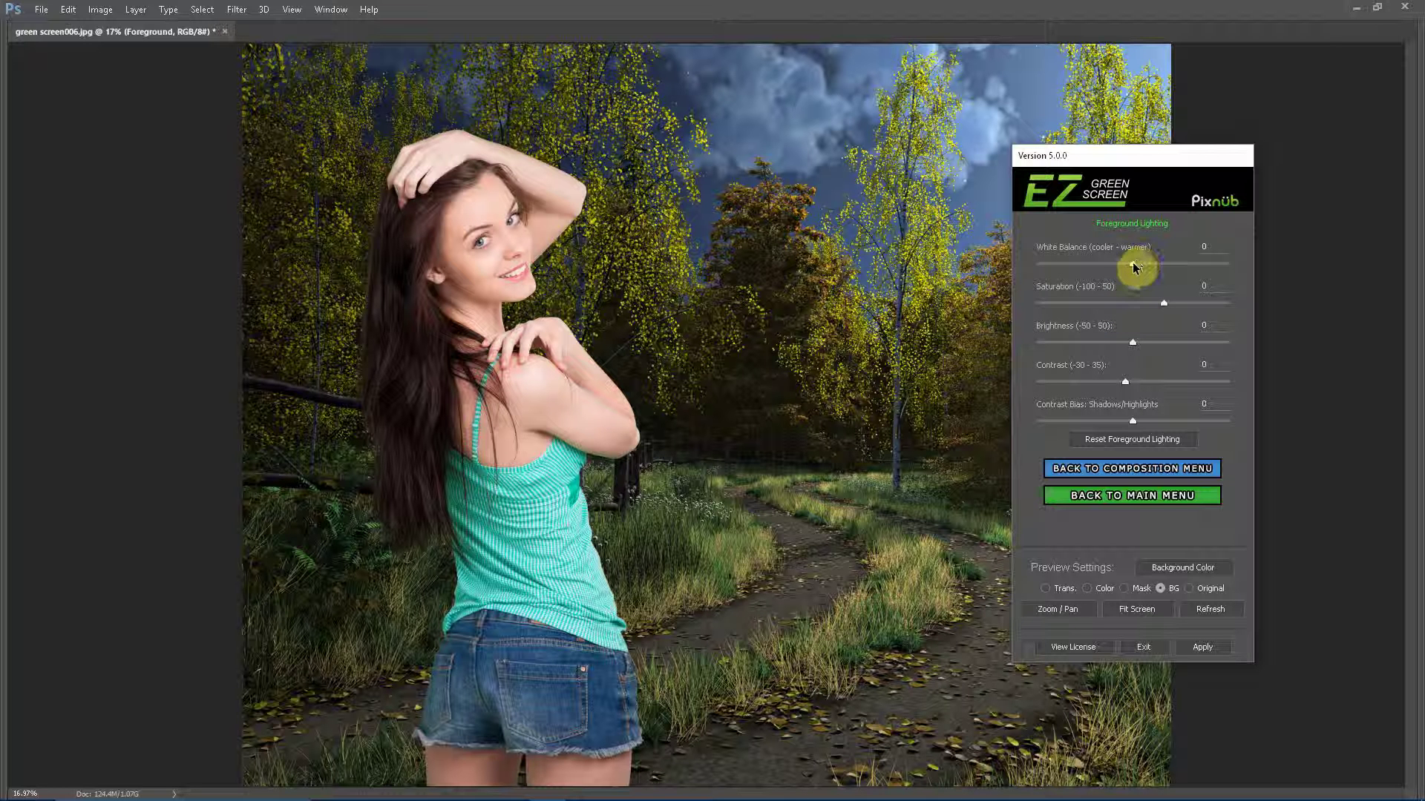
{"action": "left_click_drag", "start_coordinate": [1134, 265], "coordinate": [1126, 269]}
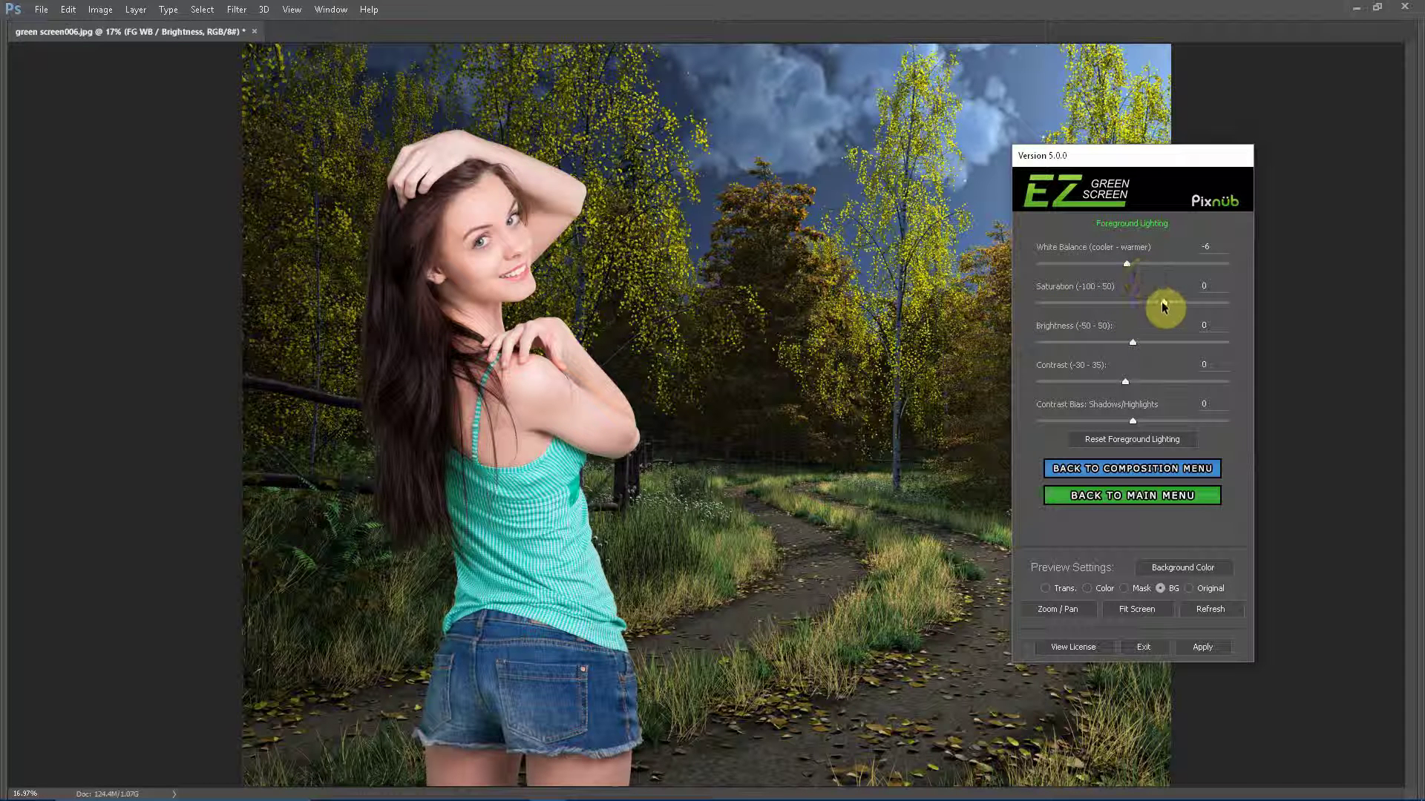
{"action": "left_click_drag", "start_coordinate": [1162, 304], "coordinate": [1137, 307]}
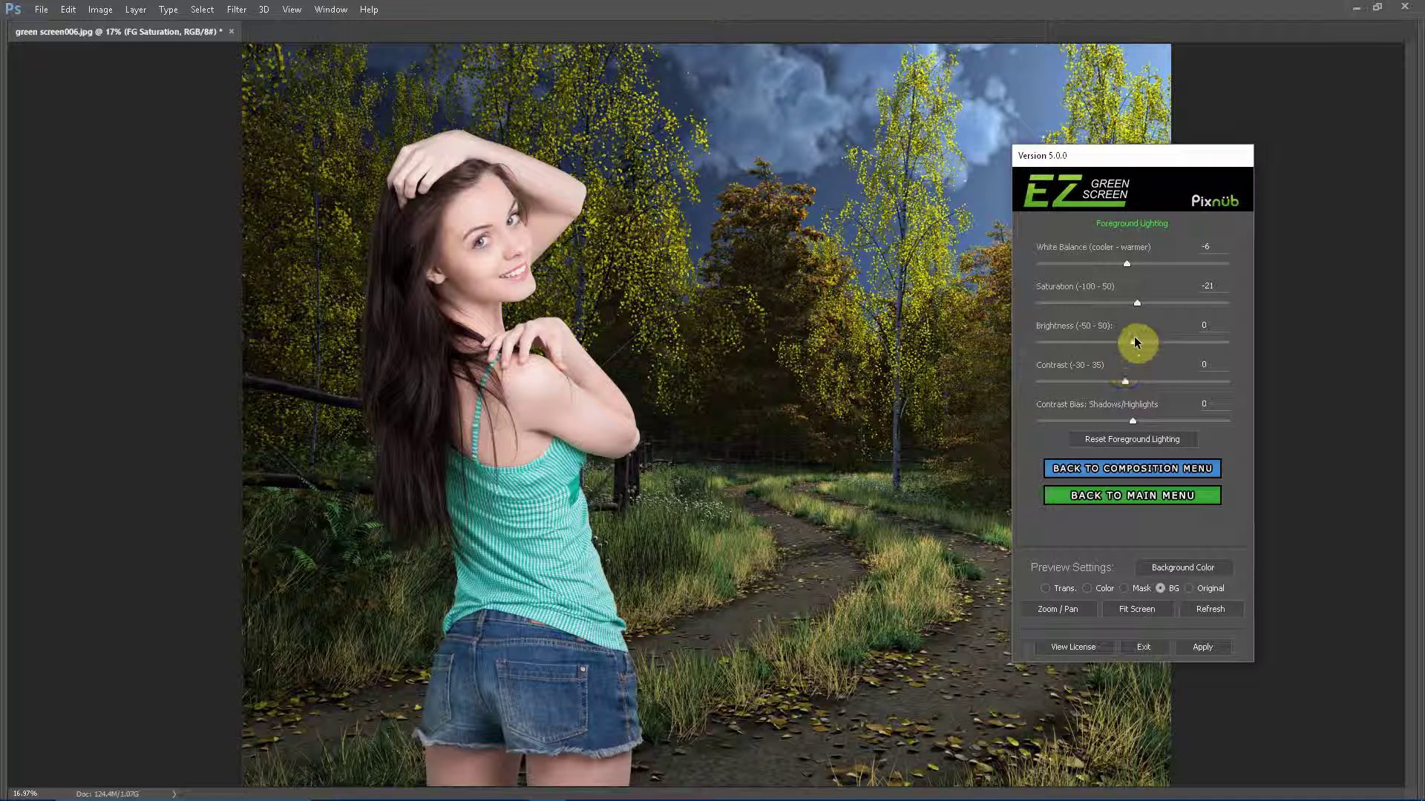
{"action": "left_click_drag", "start_coordinate": [1133, 343], "coordinate": [1085, 345]}
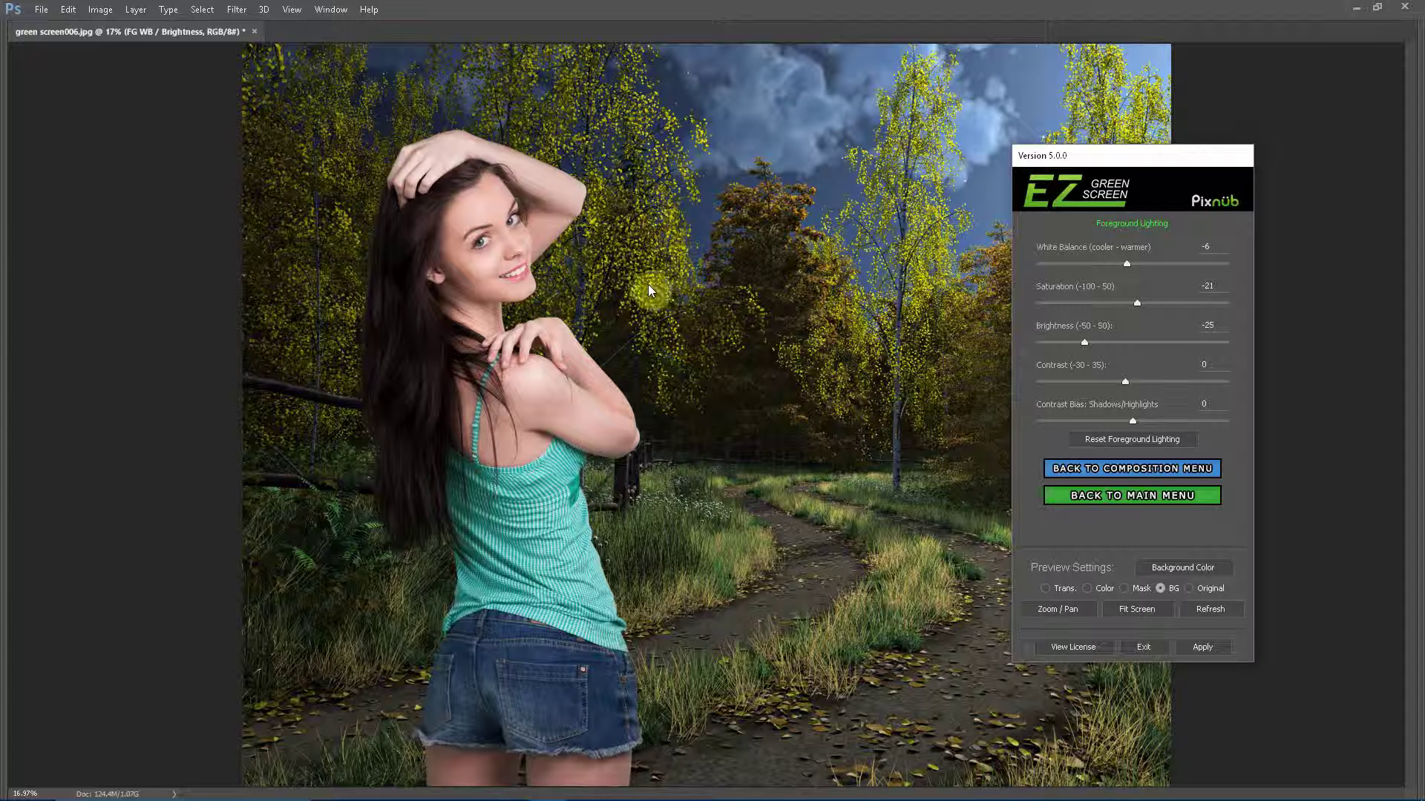
{"action": "left_click", "coordinate": [1103, 468]}
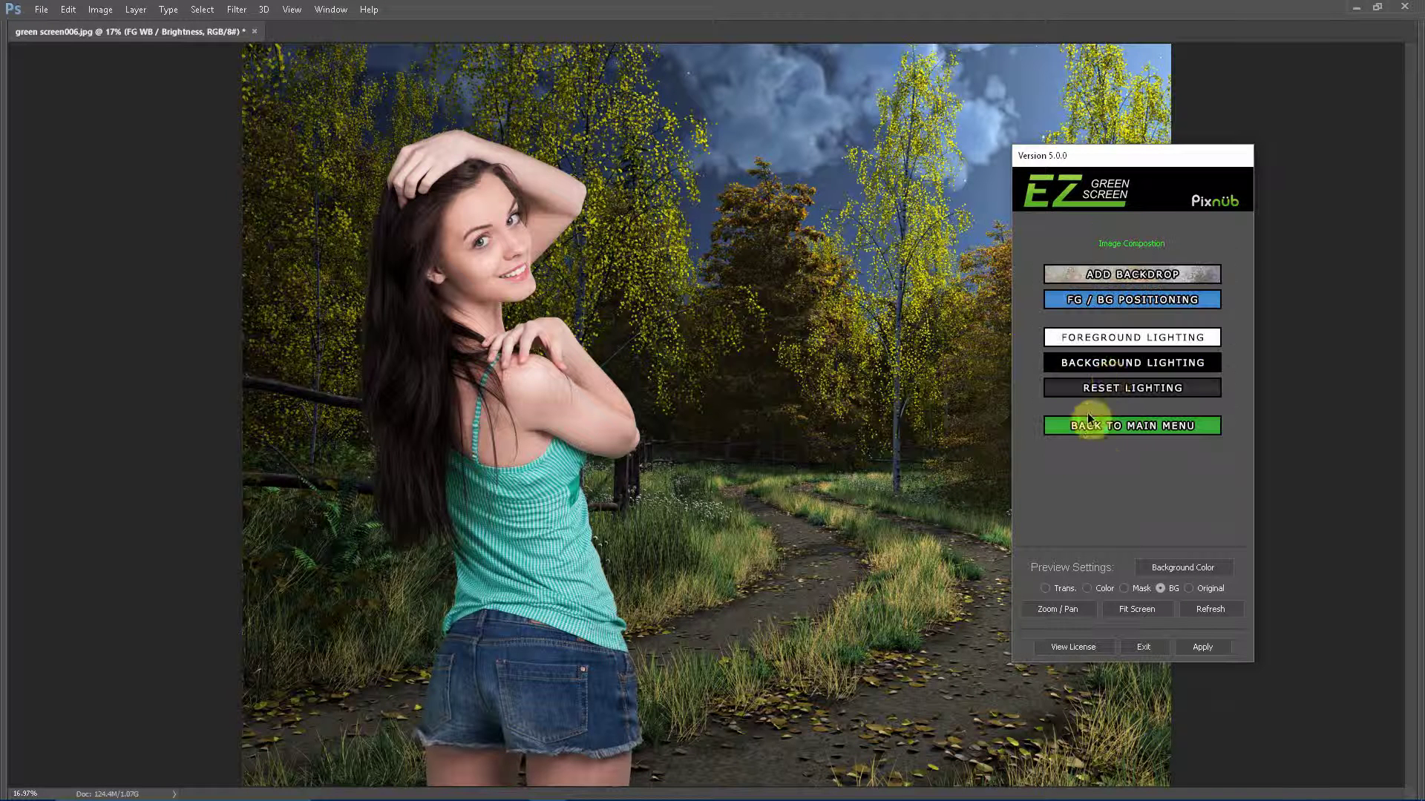
Adjust the background lighting to saturation -9, brightness 7 and contrast 26, with the contrast bias at -100
{"action": "left_click", "coordinate": [1119, 364]}
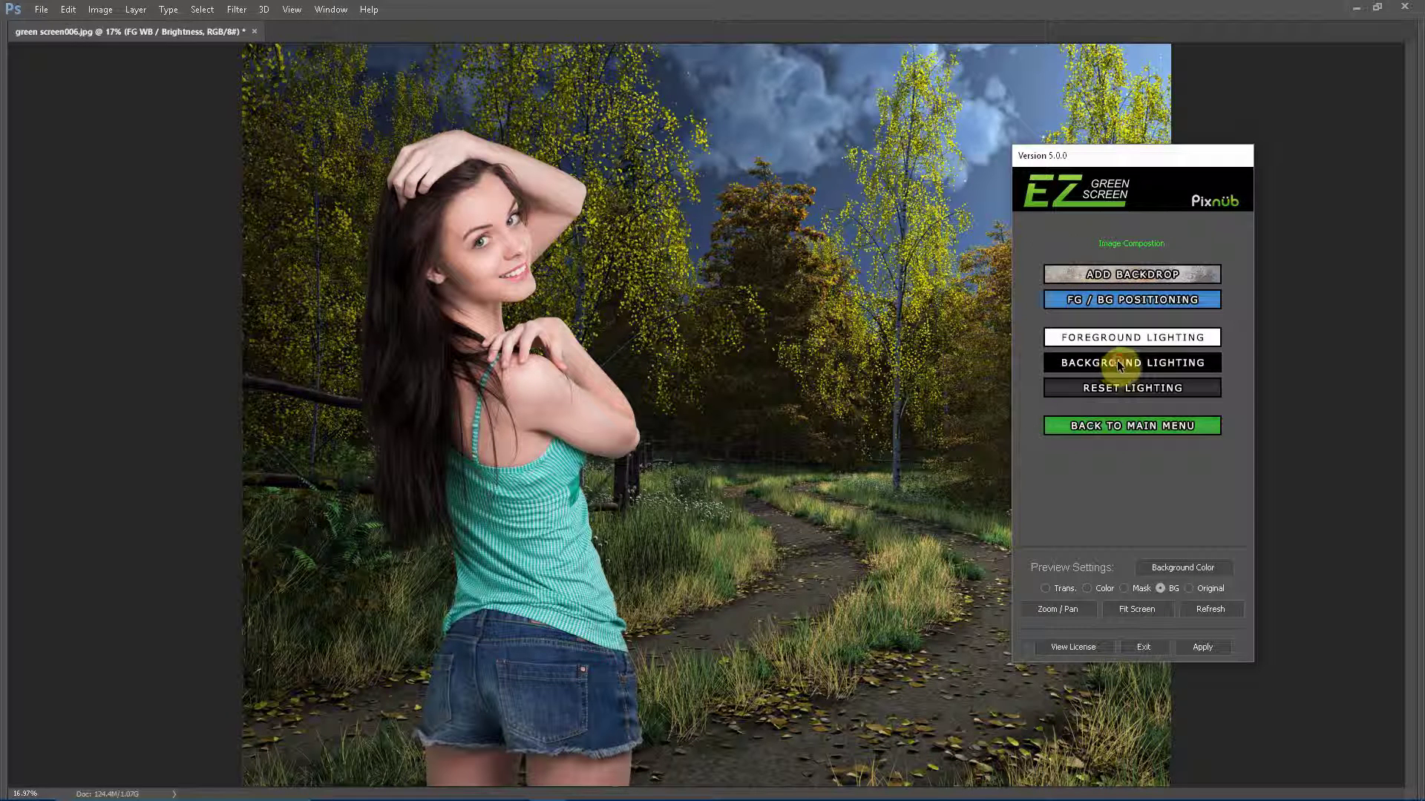
{"action": "left_click_drag", "start_coordinate": [1130, 342], "coordinate": [1147, 384]}
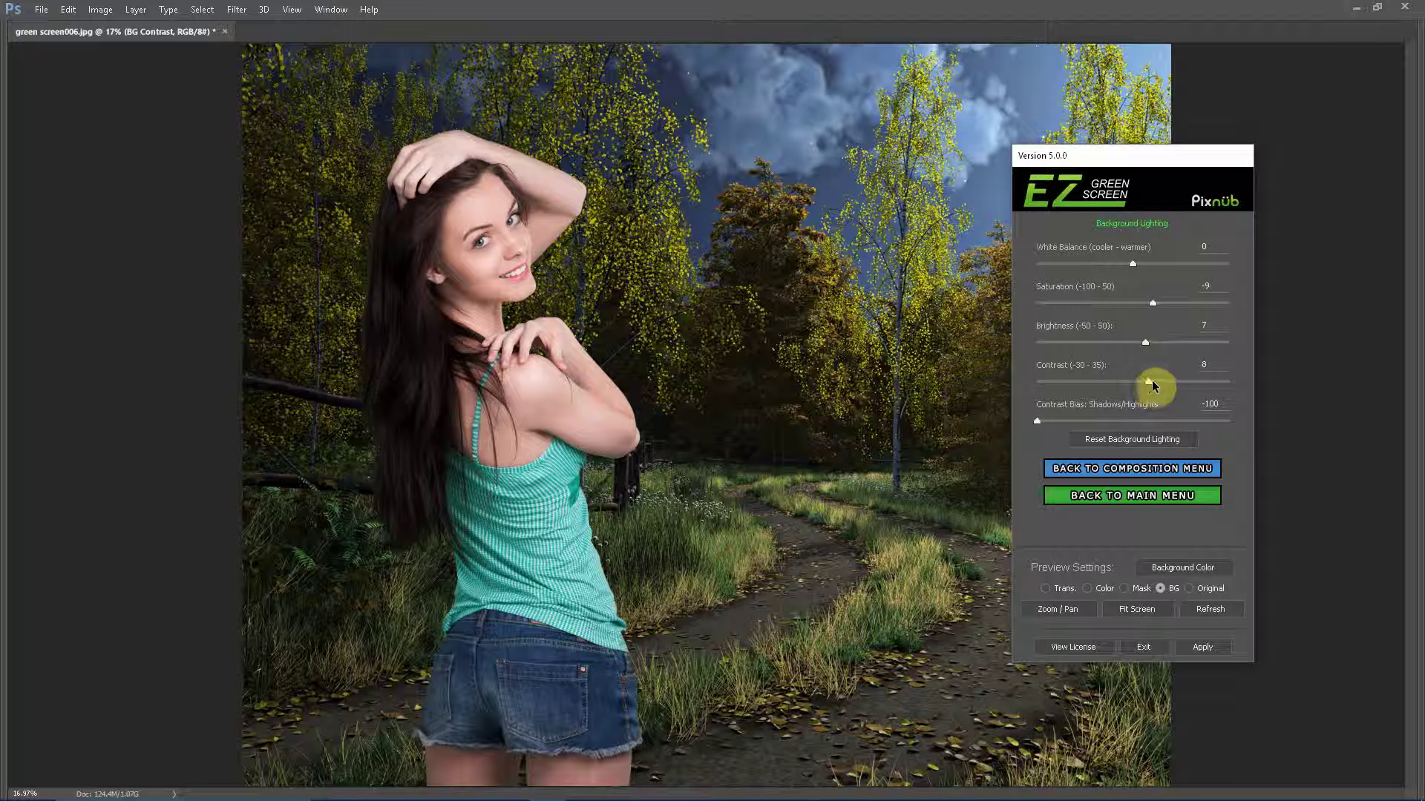
{"action": "left_click_drag", "start_coordinate": [1184, 384], "coordinate": [1187, 383]}
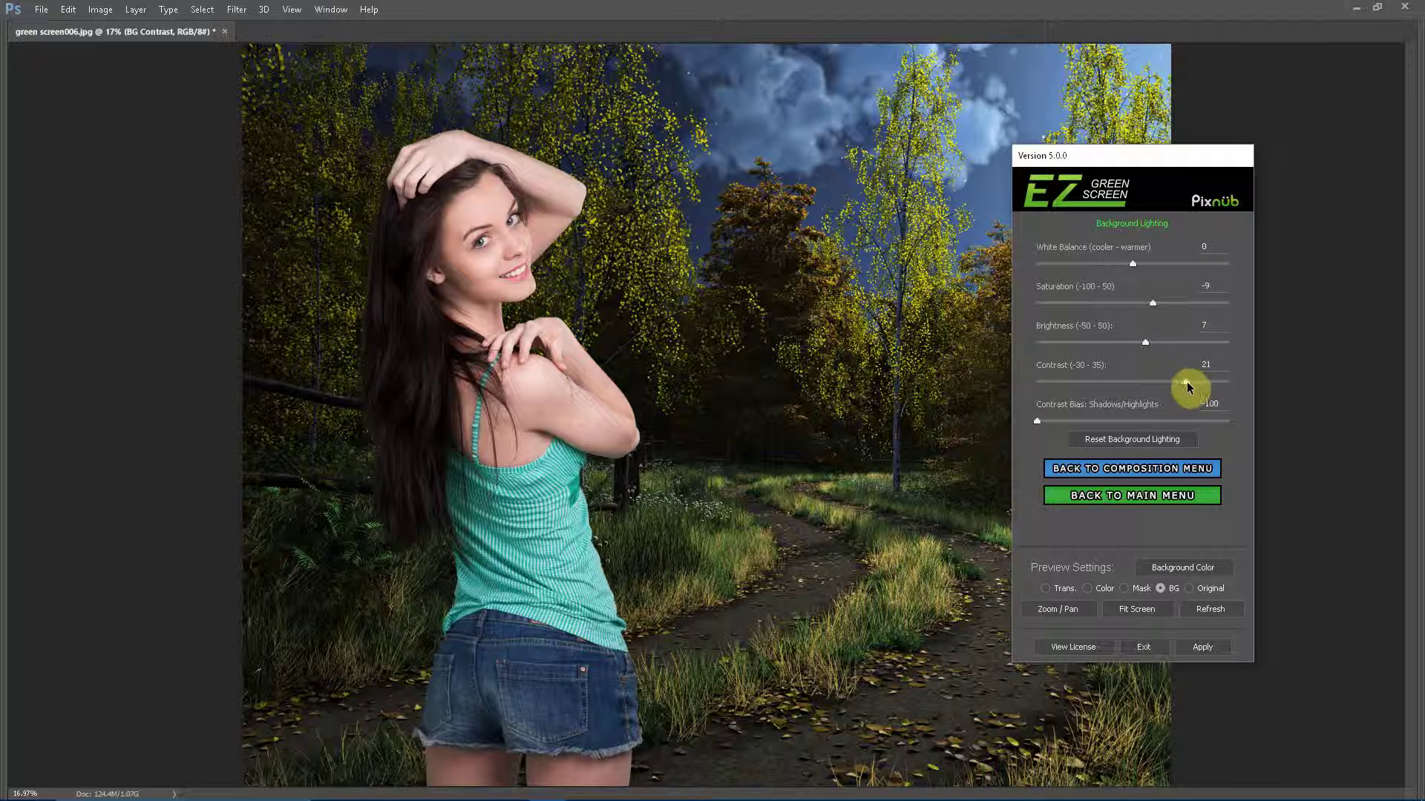
{"action": "left_click_drag", "start_coordinate": [1187, 383], "coordinate": [1201, 382]}
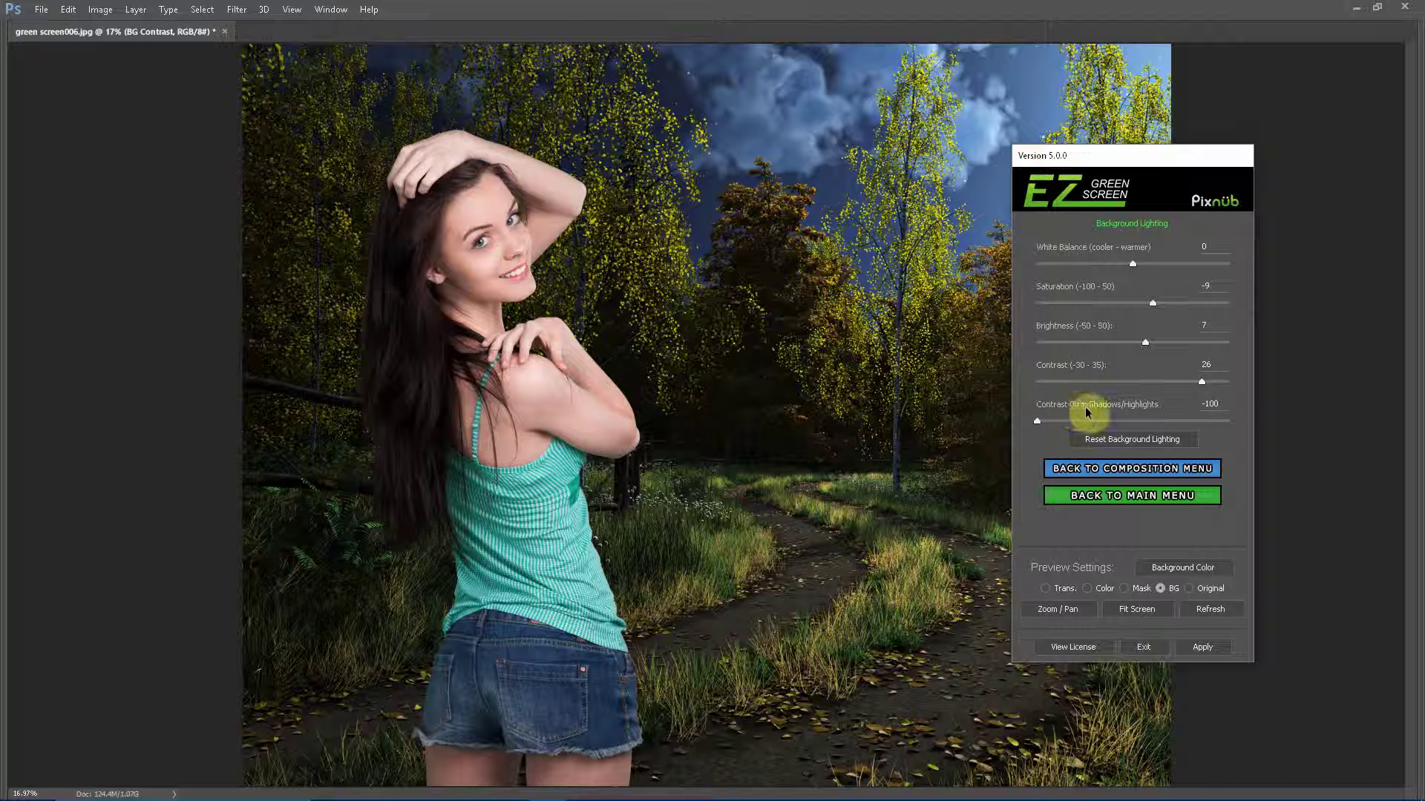
Try the background contrast bias at -2 and 100, and set it back to 0
{"action": "left_click_drag", "start_coordinate": [1038, 421], "coordinate": [1131, 422]}
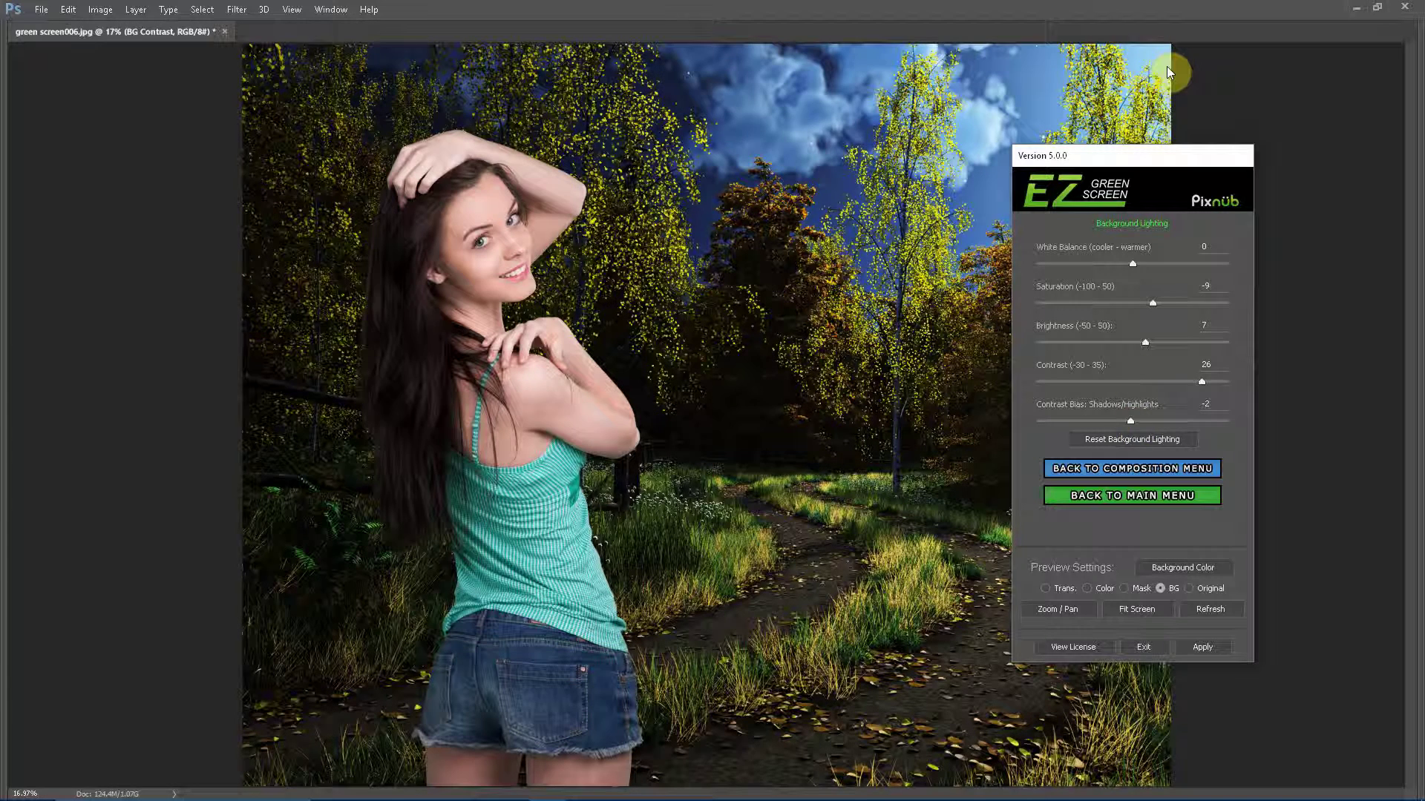
{"action": "left_click_drag", "start_coordinate": [1132, 422], "coordinate": [1231, 421]}
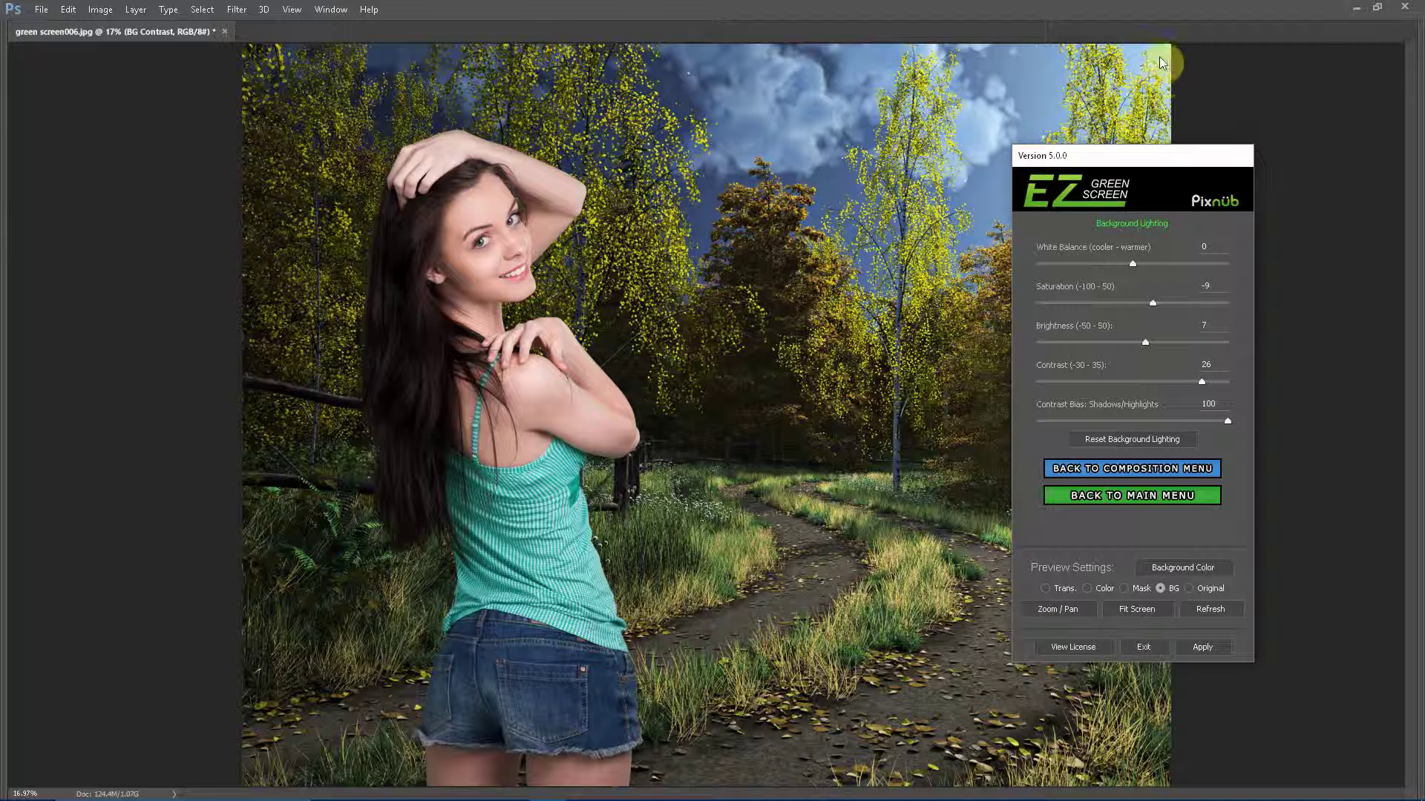
{"action": "double_click", "coordinate": [1211, 404]}
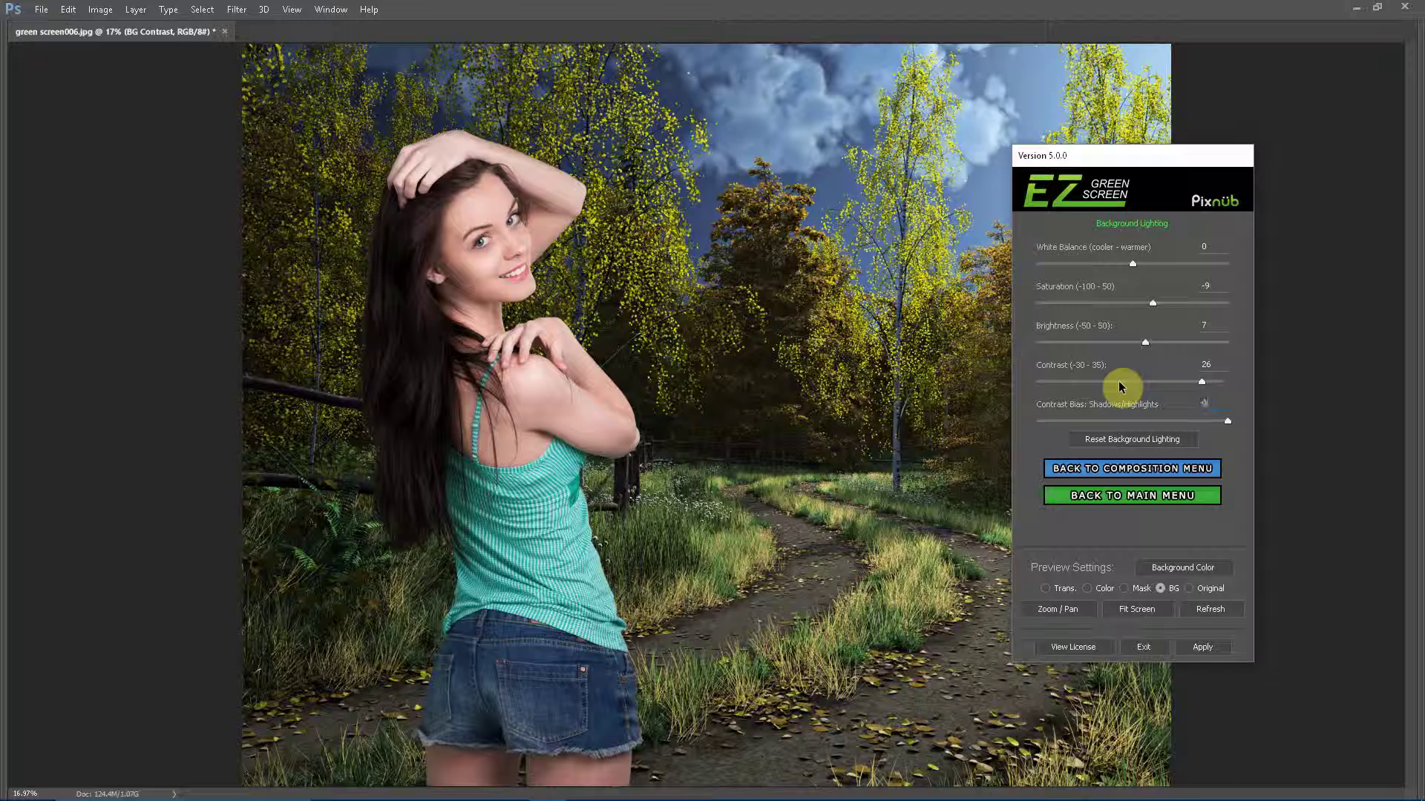
{"action": "type", "text": "0"}
{"action": "key", "text": "Return"}
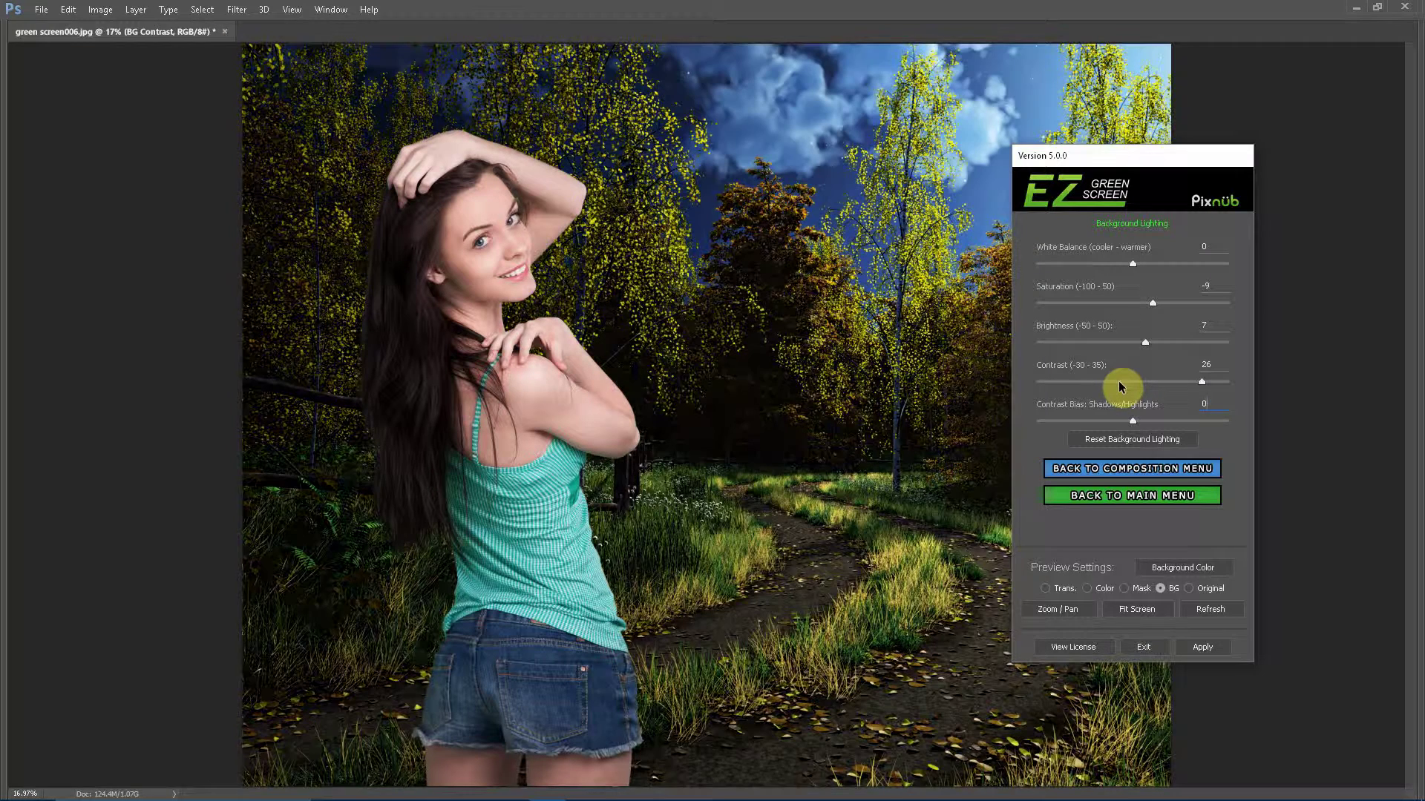
Set the background contrast to 5, raise it slightly, and return to the composition options
{"action": "double_click", "coordinate": [1216, 365]}
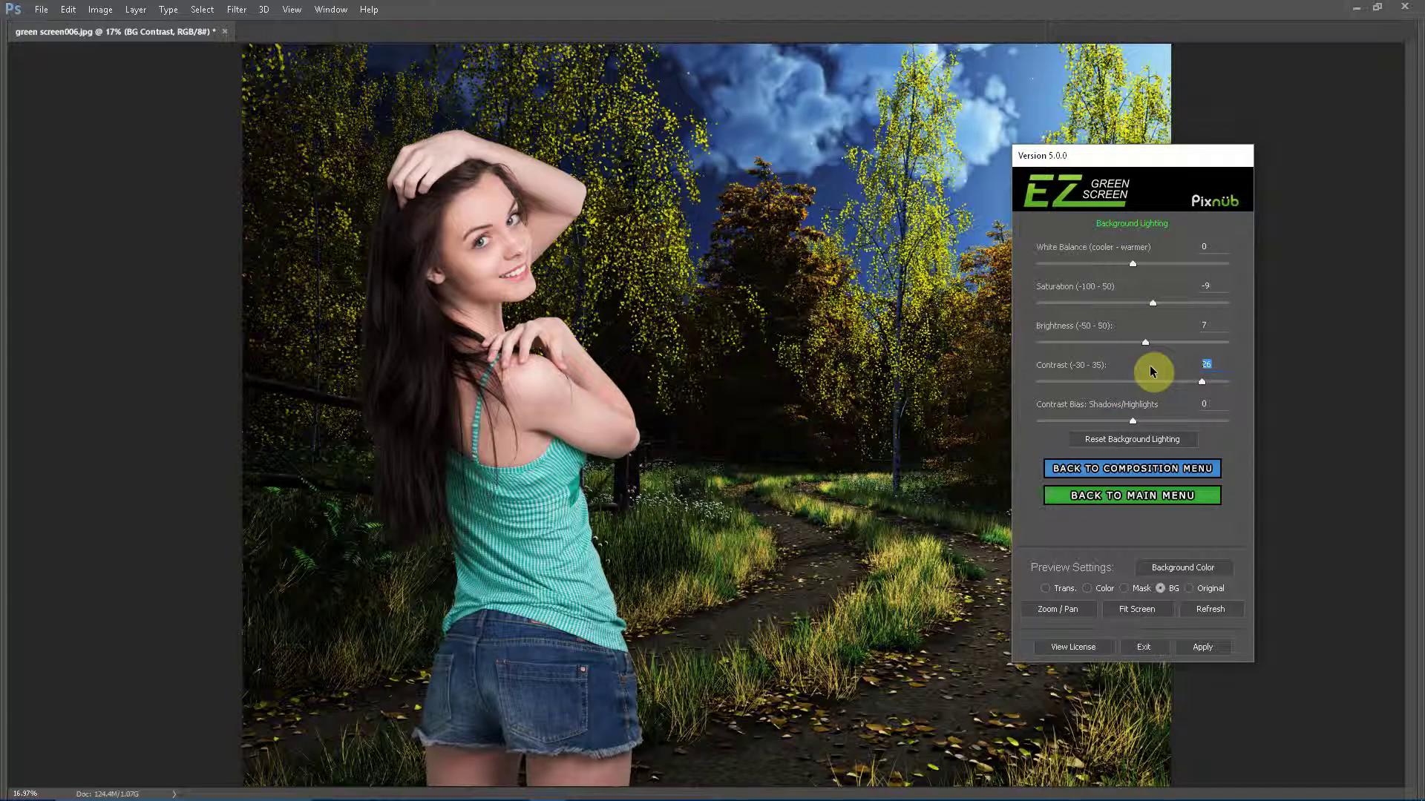
{"action": "type", "text": "5"}
{"action": "key", "text": "Return"}
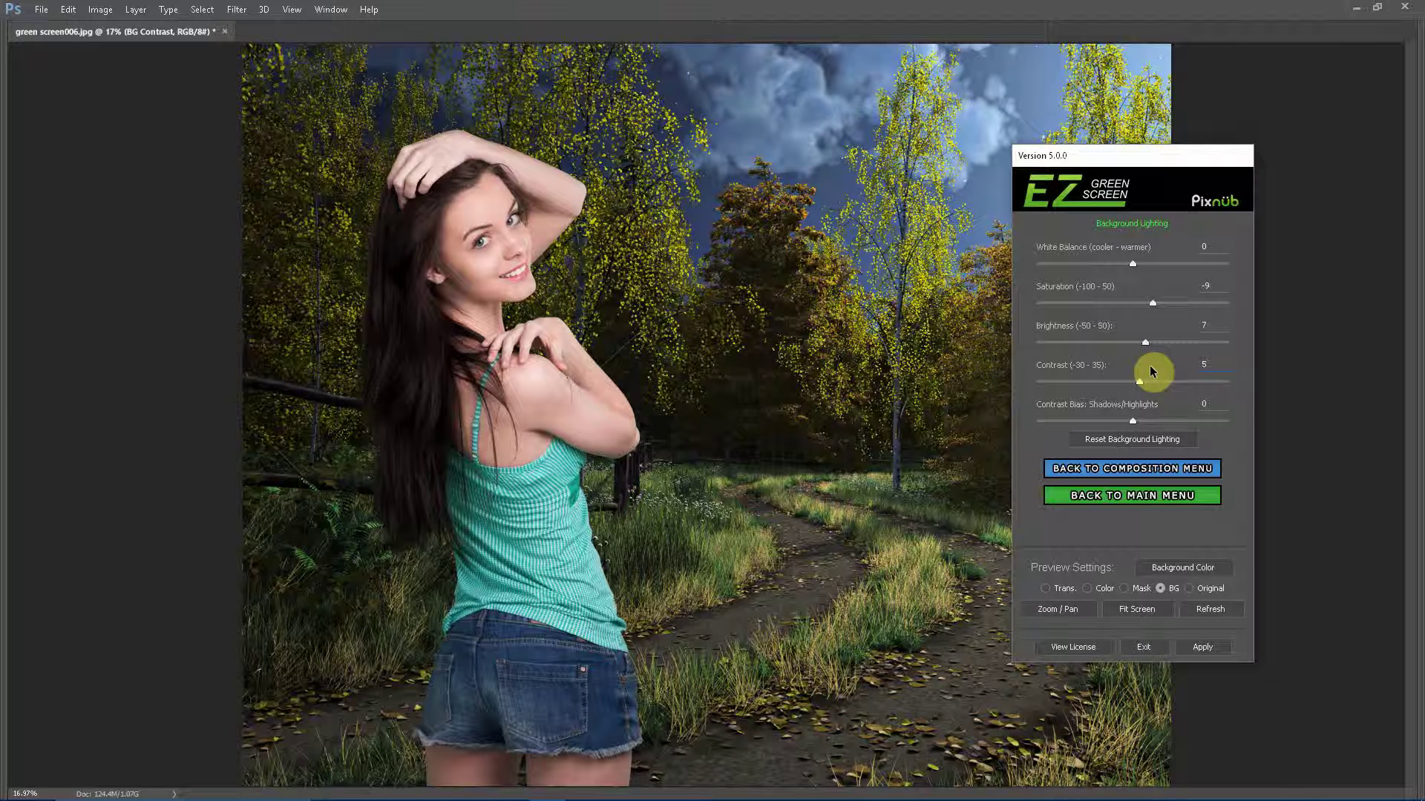
{"action": "left_click_drag", "start_coordinate": [1139, 384], "coordinate": [1146, 382]}
{"action": "left_click", "coordinate": [1090, 467]}
Reset all foreground and background lighting adjustments and check both groups of lighting settings
{"action": "left_click", "coordinate": [1107, 337]}
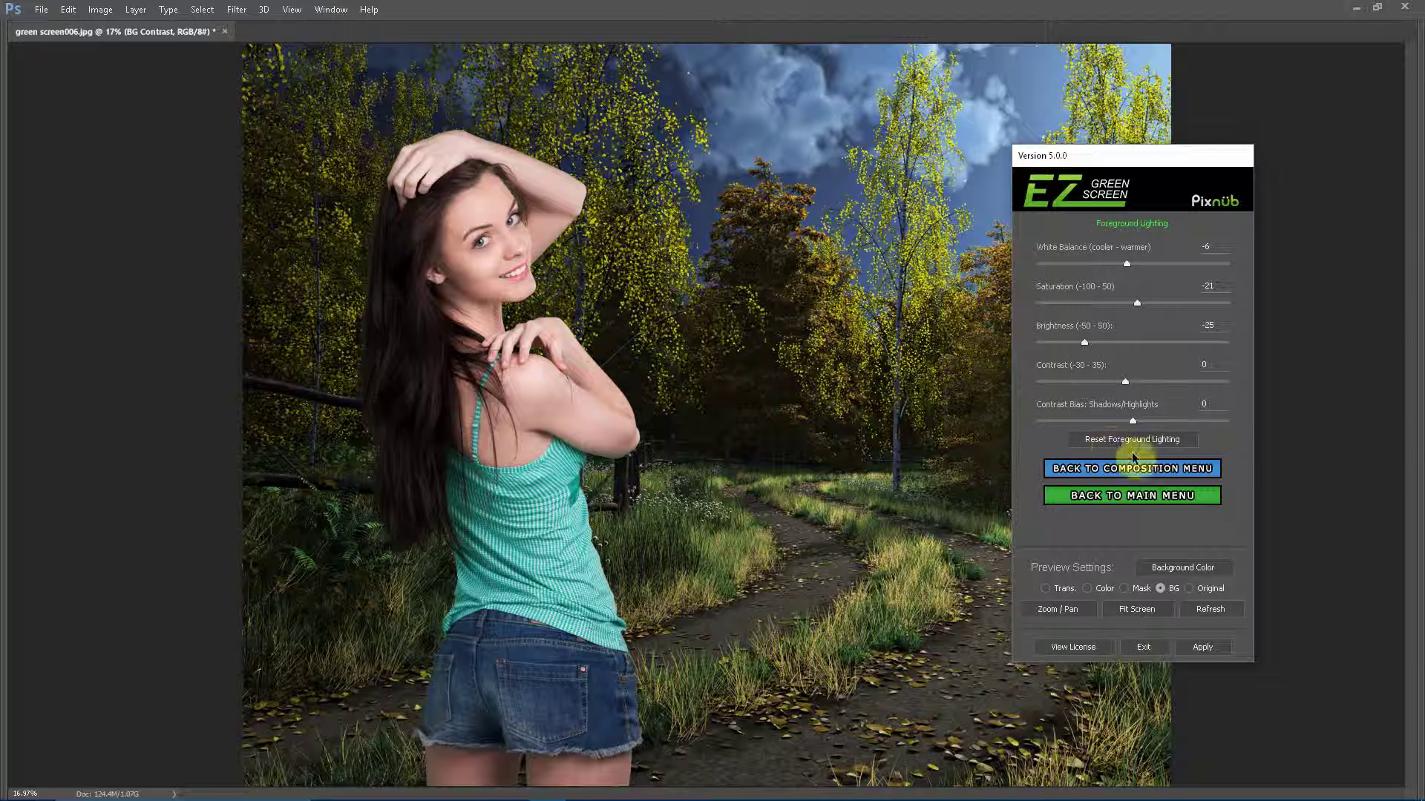
{"action": "left_click", "coordinate": [1130, 469]}
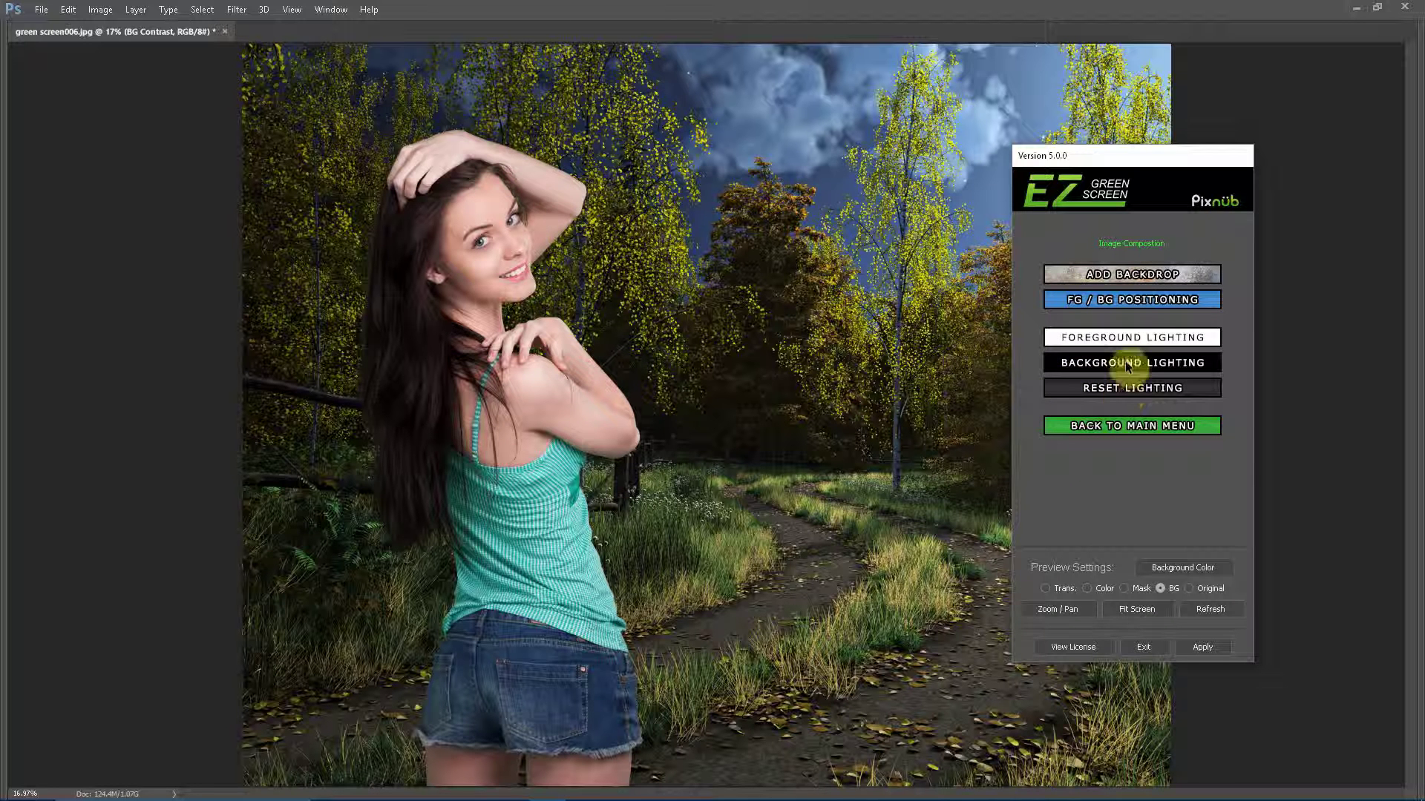
{"action": "left_click", "coordinate": [1144, 394]}
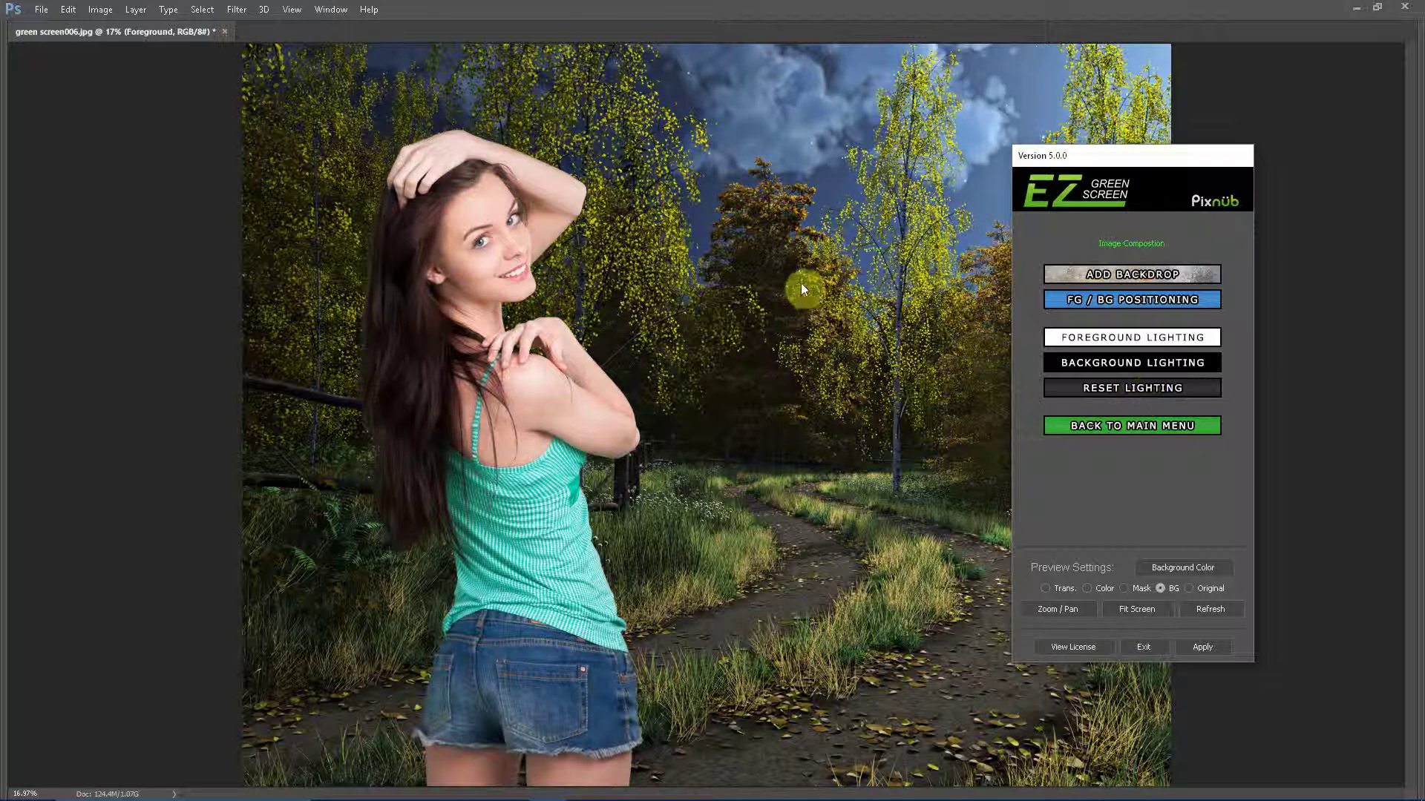
{"action": "left_click", "coordinate": [1089, 337]}
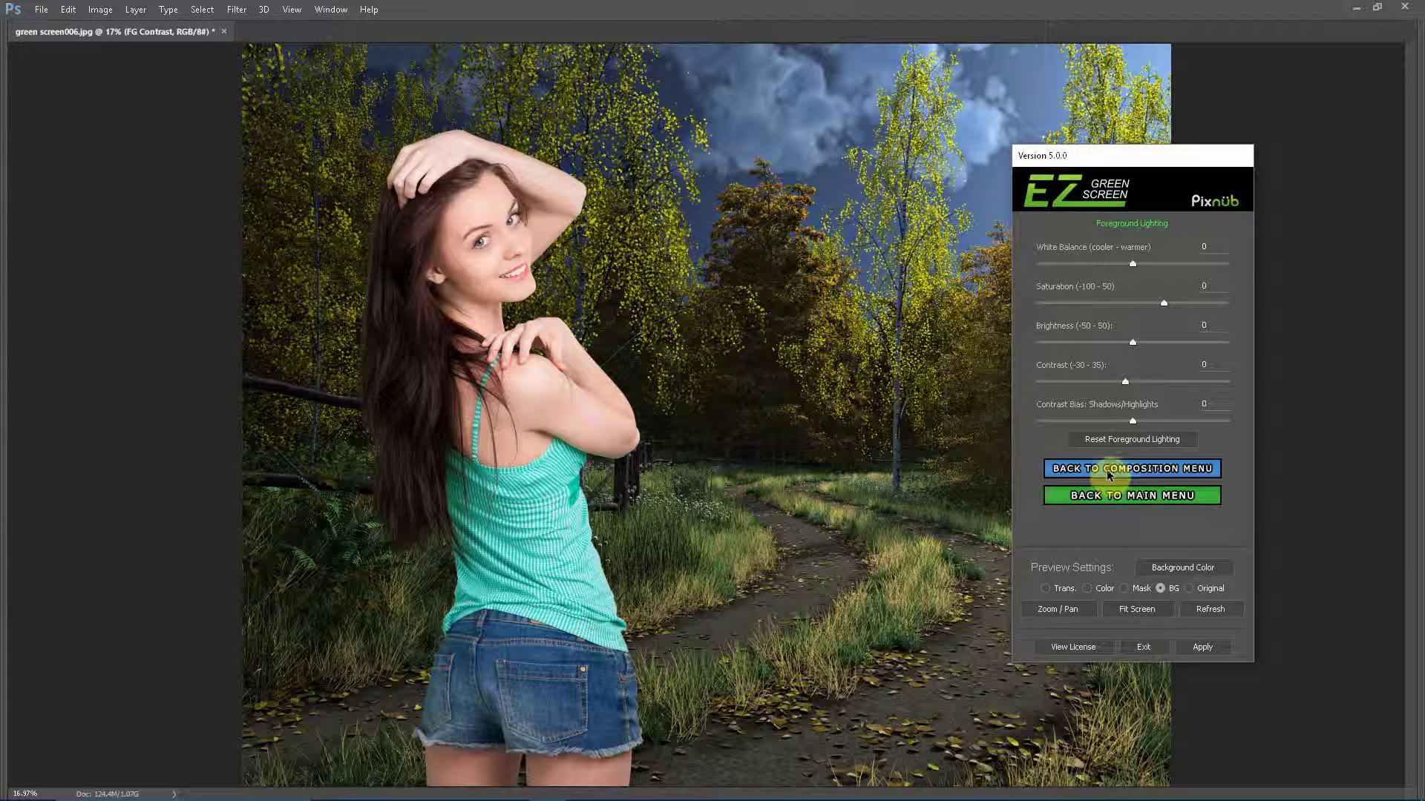
{"action": "left_click", "coordinate": [1113, 469]}
{"action": "left_click", "coordinate": [1128, 364]}
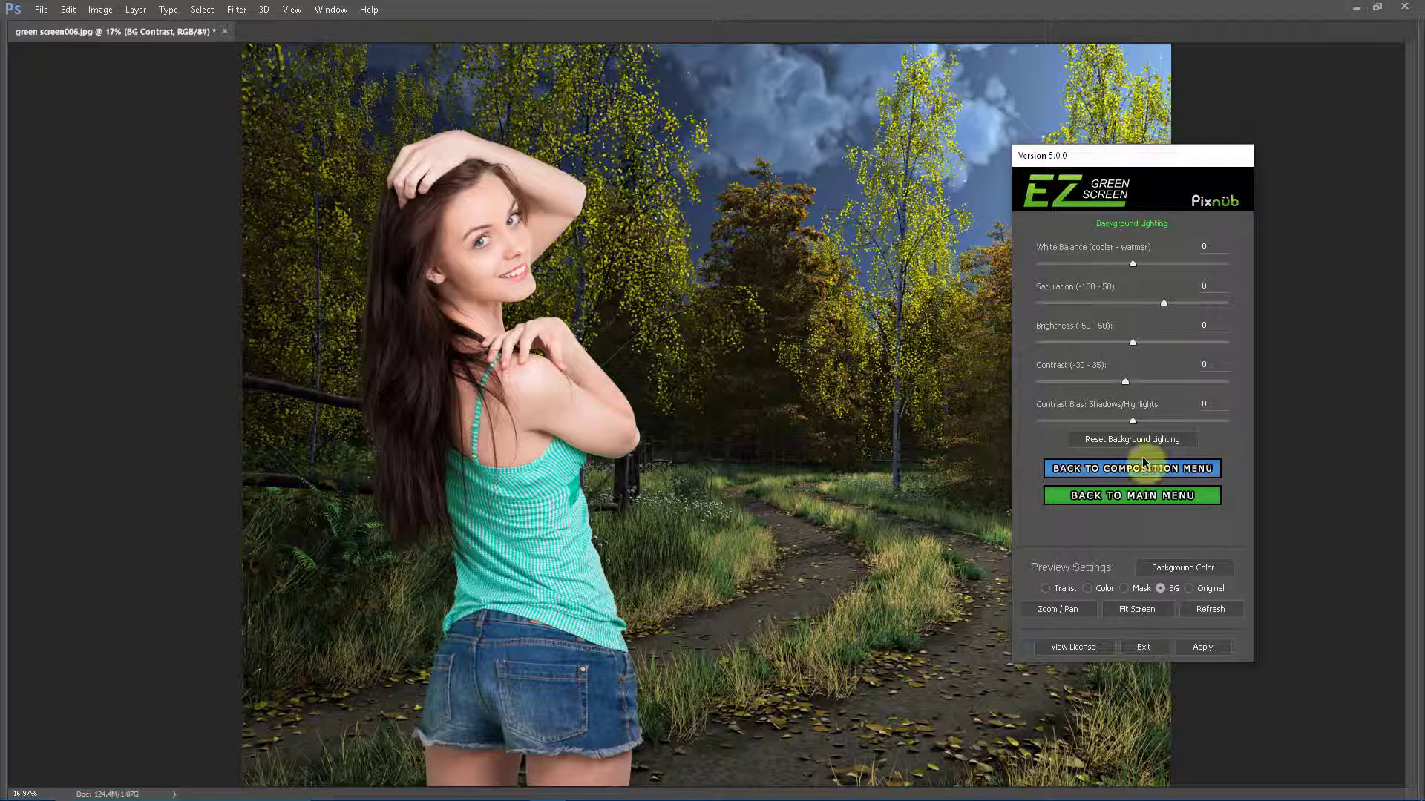
{"action": "left_click", "coordinate": [1059, 468]}
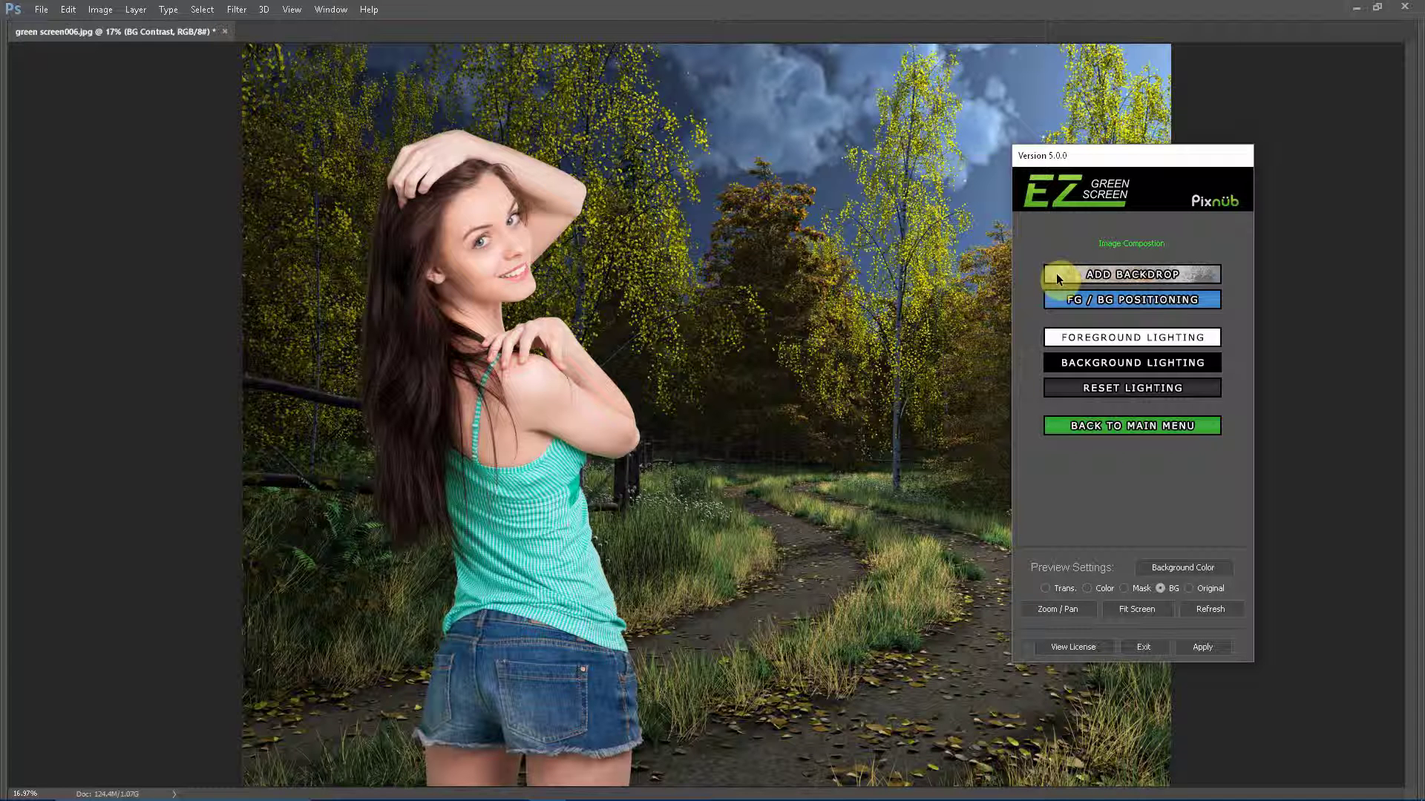
Reset the scaling and positioning, and move the foreground left to about -50.19
{"action": "left_click", "coordinate": [1089, 302]}
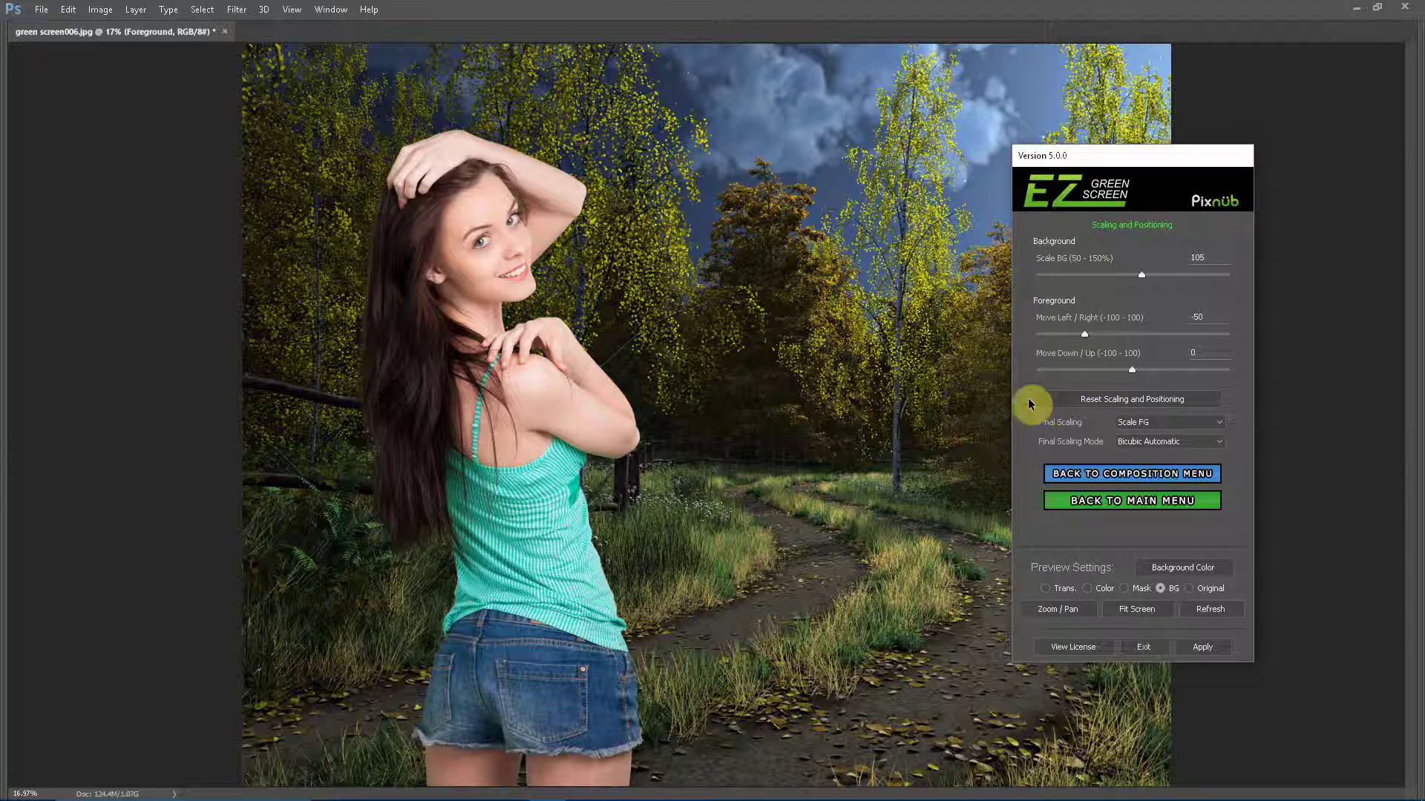
{"action": "left_click", "coordinate": [1101, 402]}
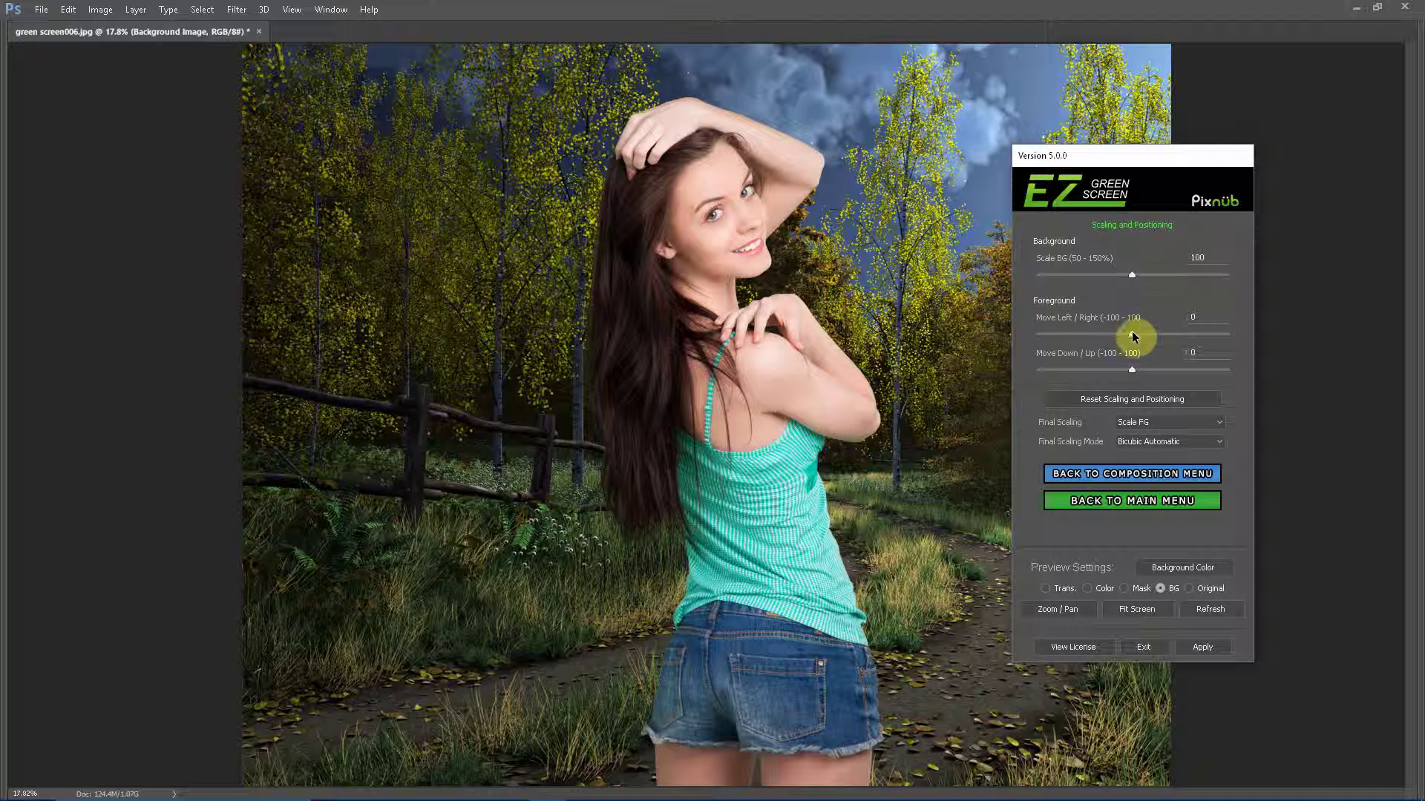
{"action": "left_click_drag", "start_coordinate": [1134, 332], "coordinate": [1085, 348]}
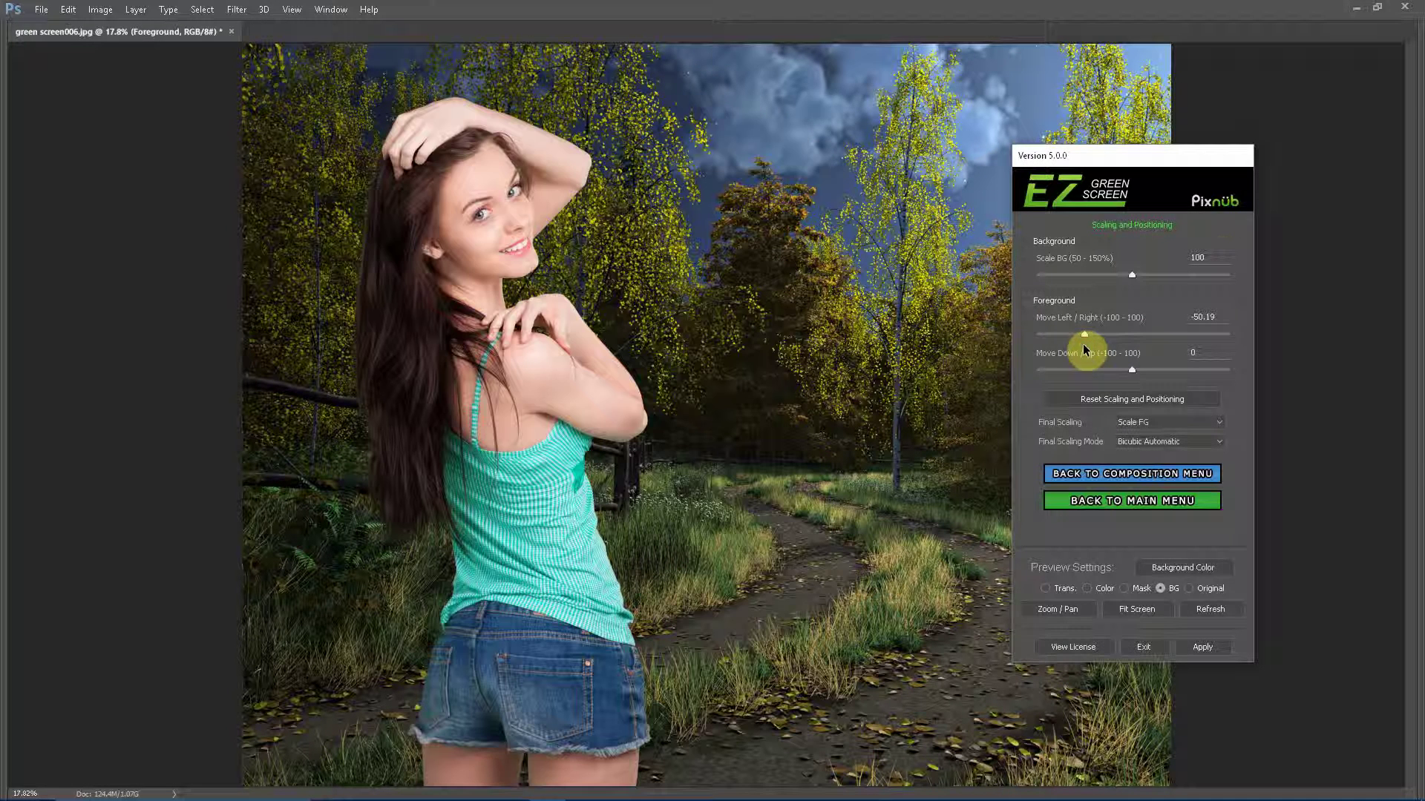
Scale the background to 105%
{"action": "left_click", "coordinate": [1209, 257]}
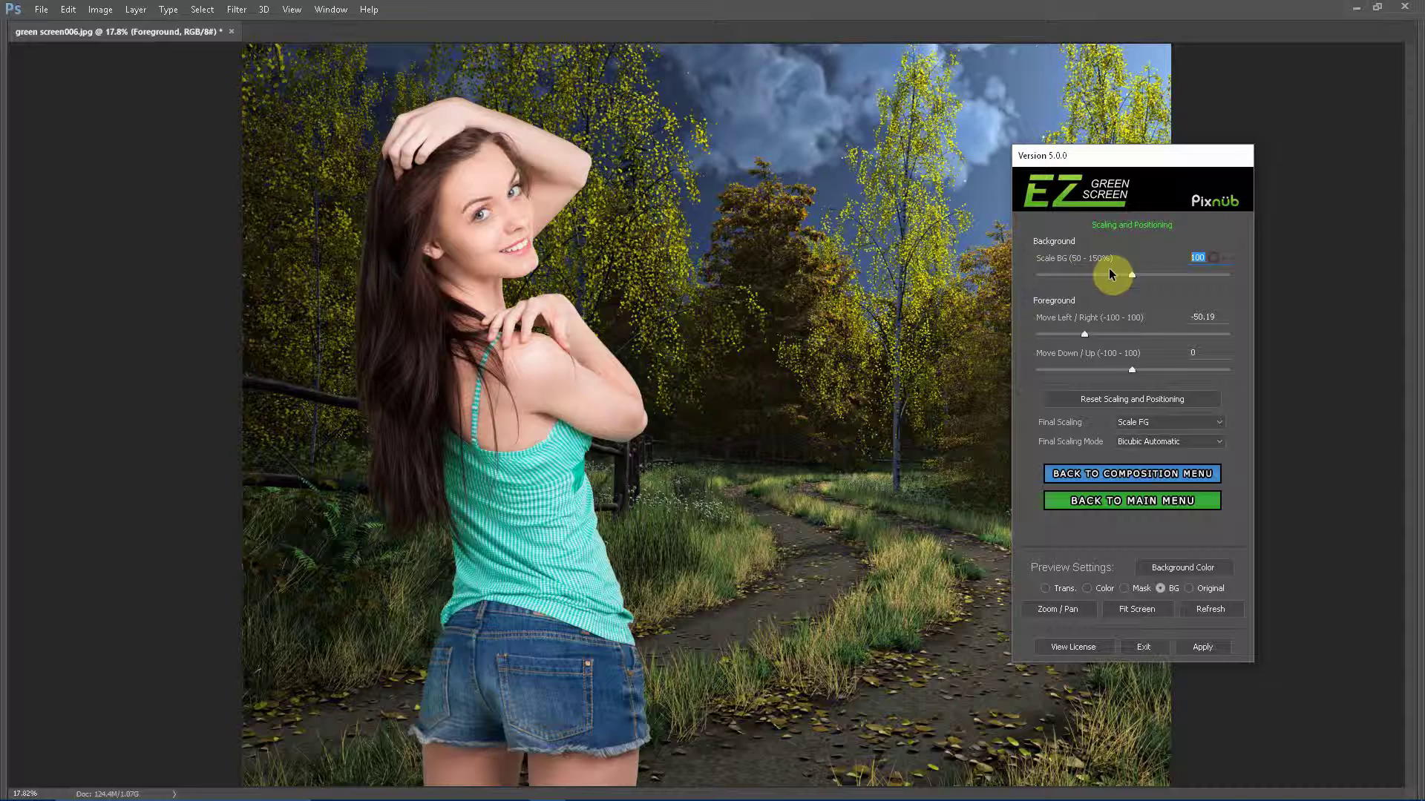
{"action": "type", "text": "105"}
{"action": "left_click", "coordinate": [1040, 253]}
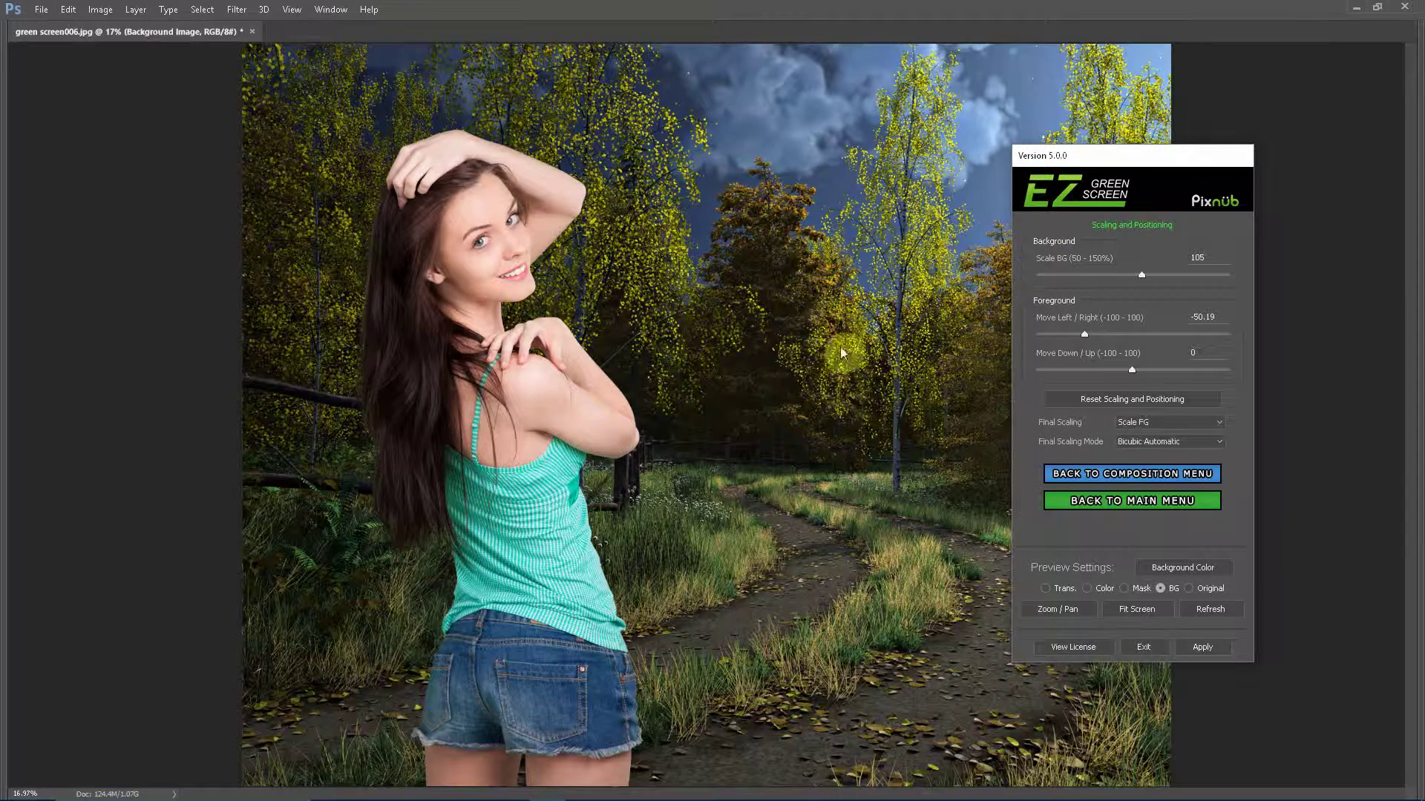
Review the Final Scaling choices for foreground and background, keeping Scale FG
{"action": "left_click", "coordinate": [1162, 426]}
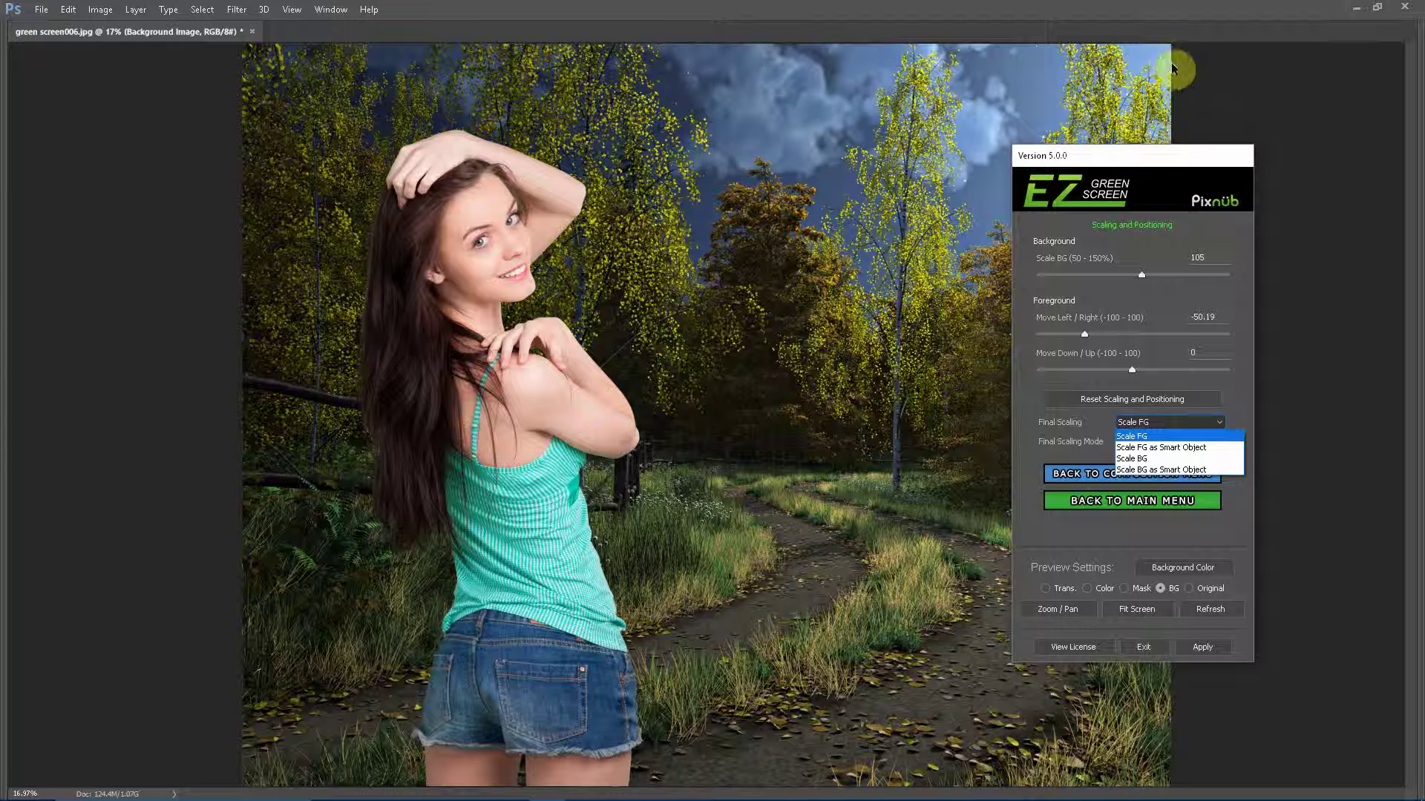
{"action": "left_click", "coordinate": [1103, 422]}
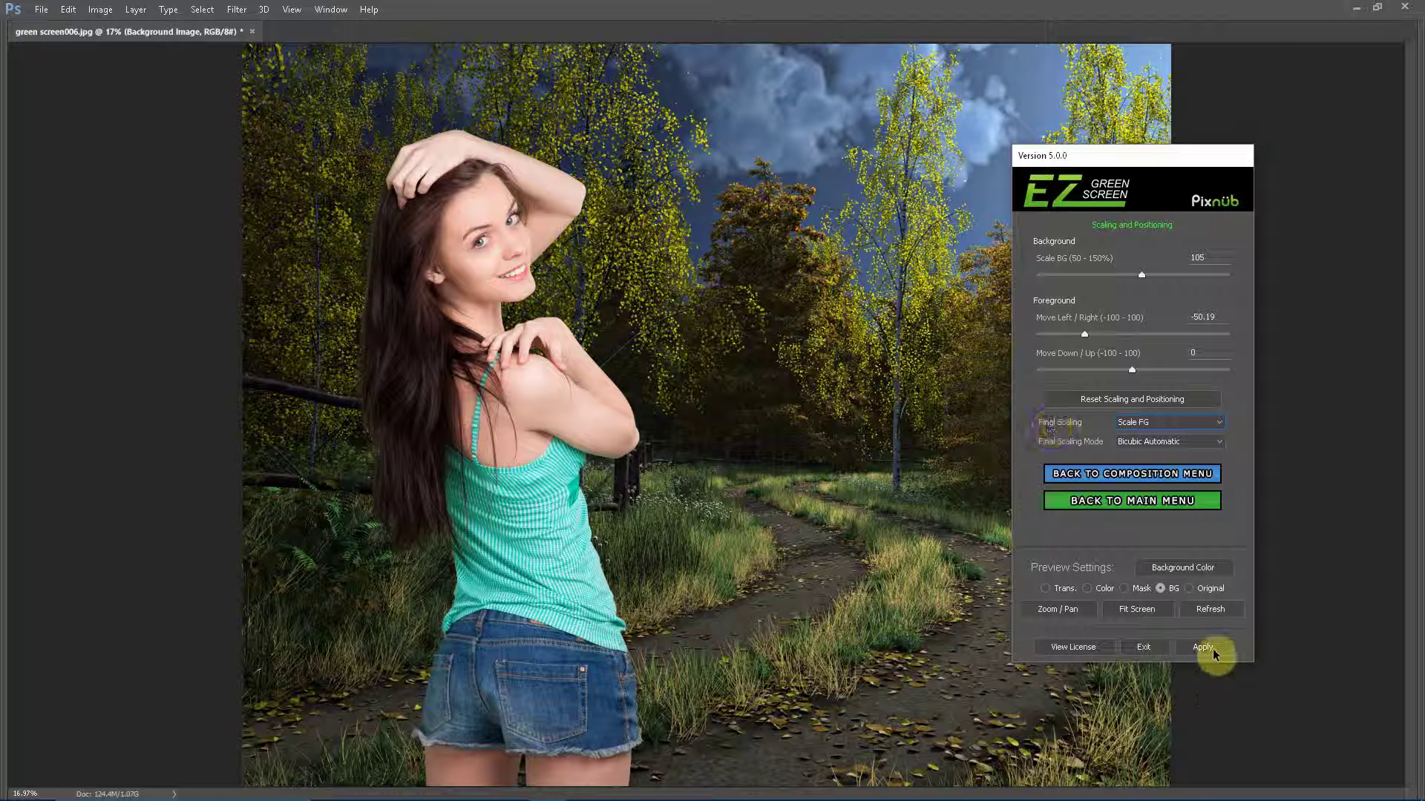
{"action": "left_click", "coordinate": [1217, 423]}
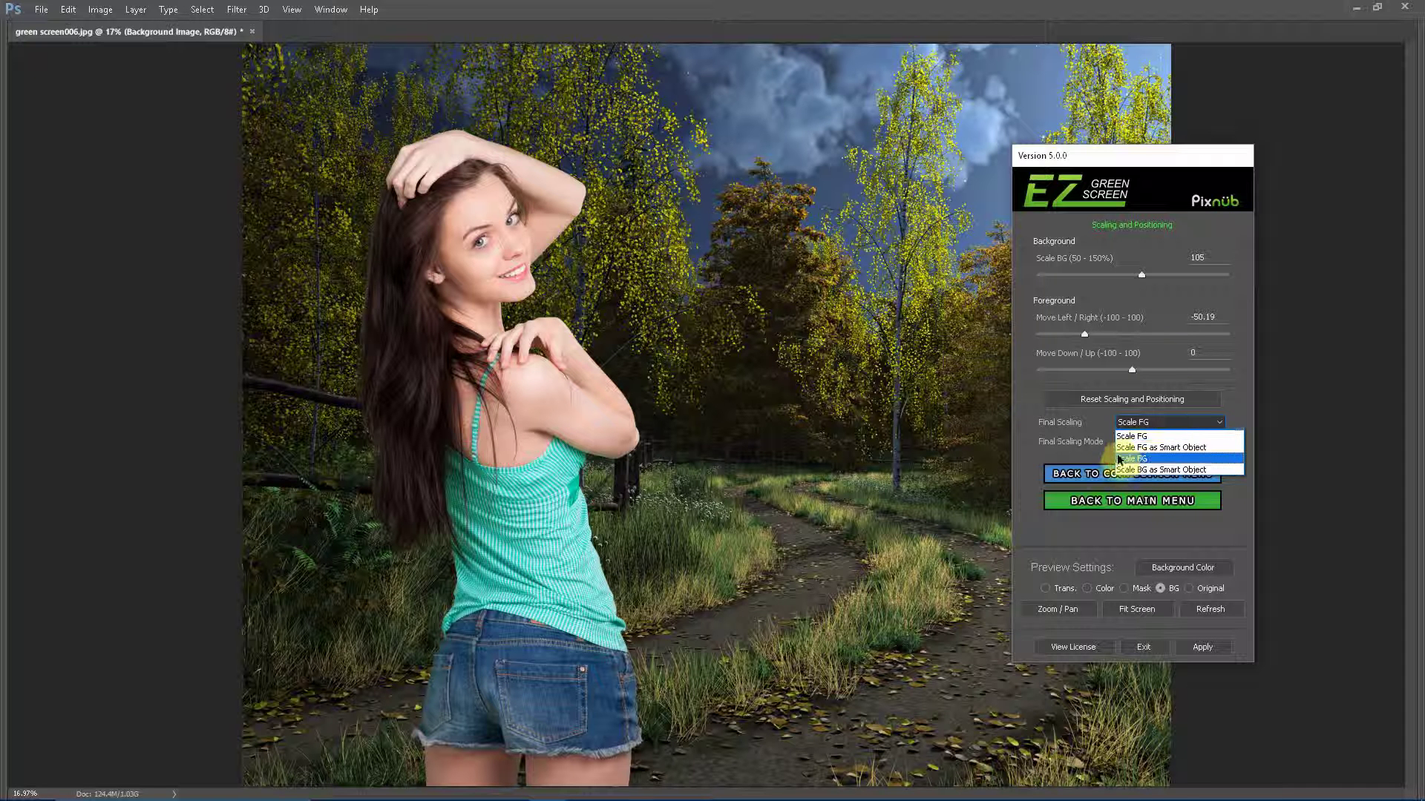
{"action": "left_click", "coordinate": [1101, 424]}
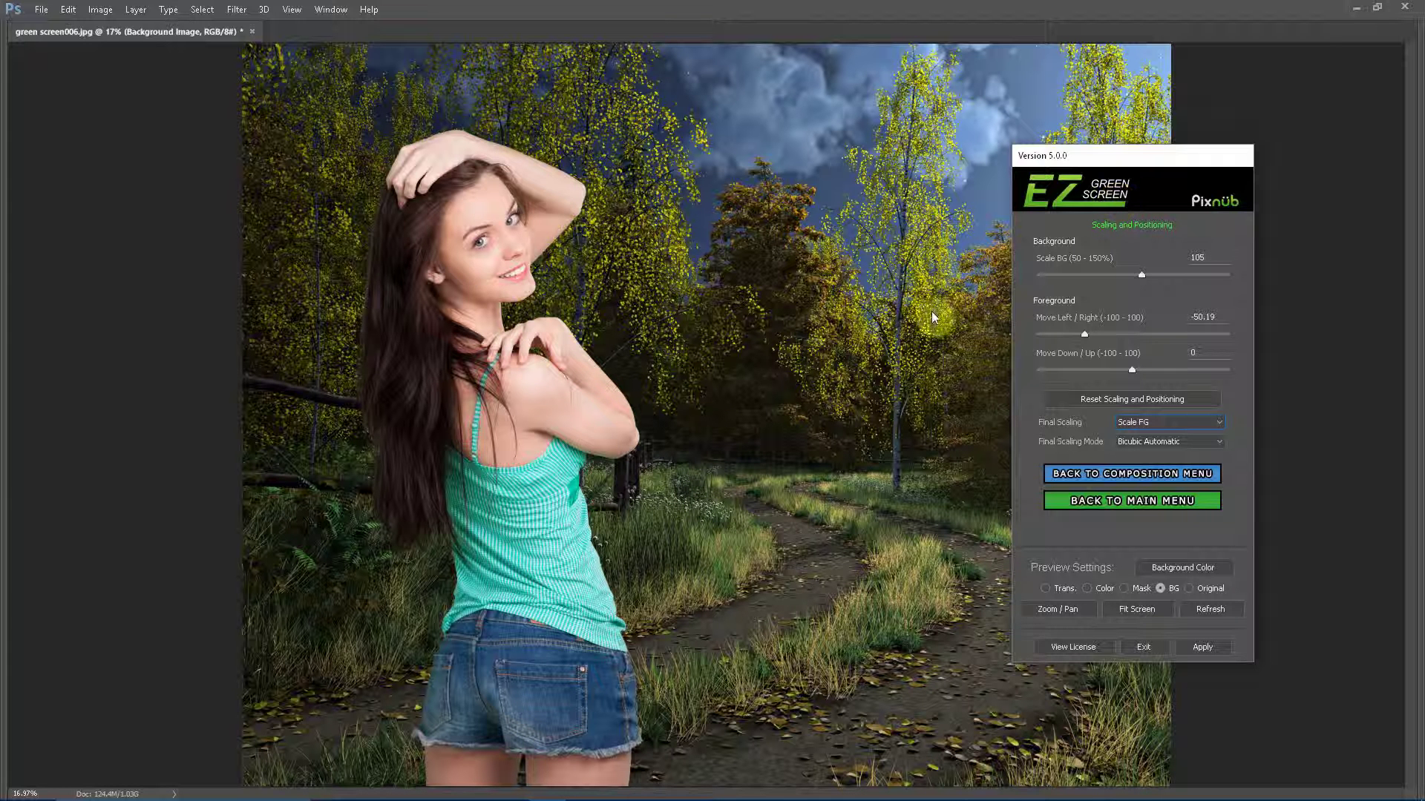
Keep Bicubic Automatic as the final scaling mode and Scale FG as the final scaling, and apply the composite
{"action": "left_click", "coordinate": [1164, 443]}
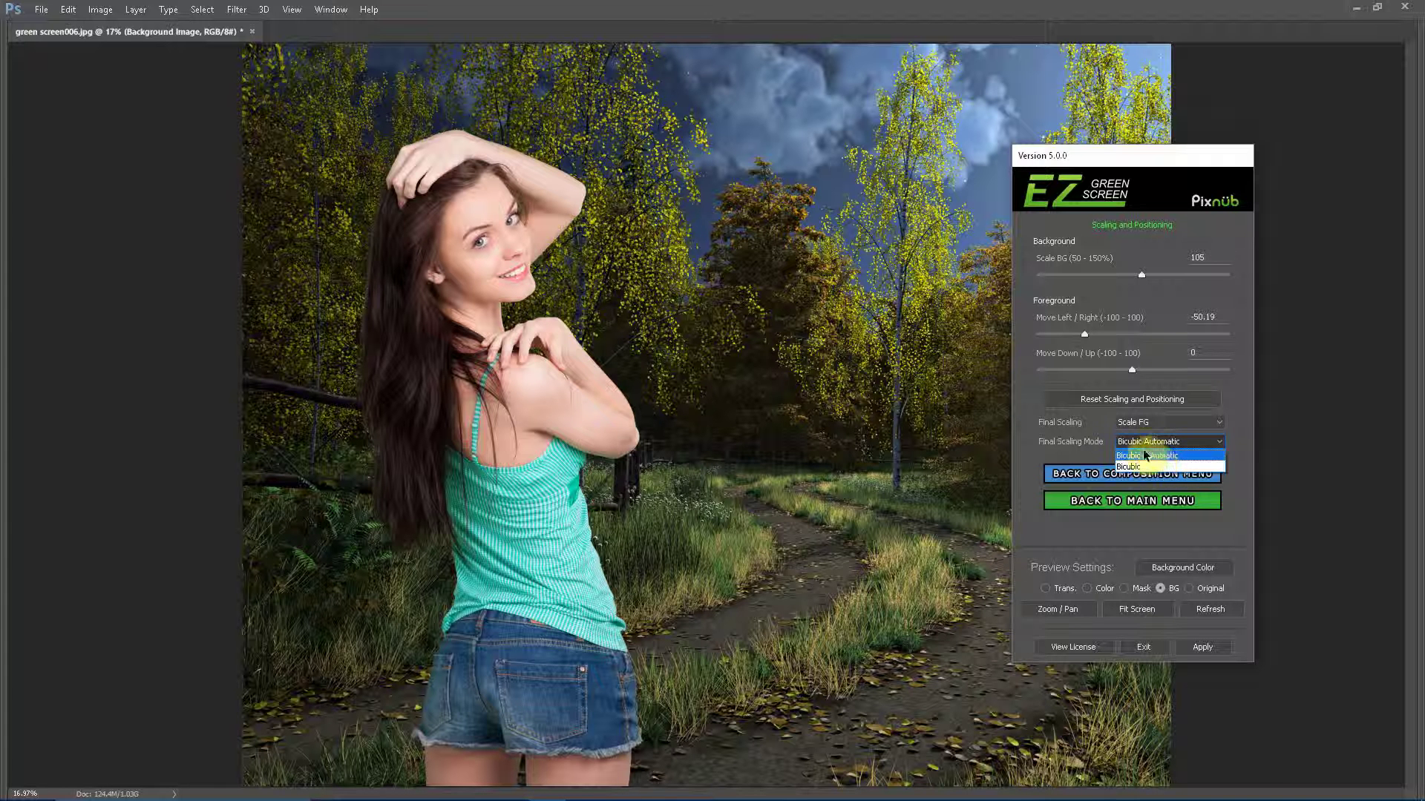
{"action": "left_click", "coordinate": [1160, 456]}
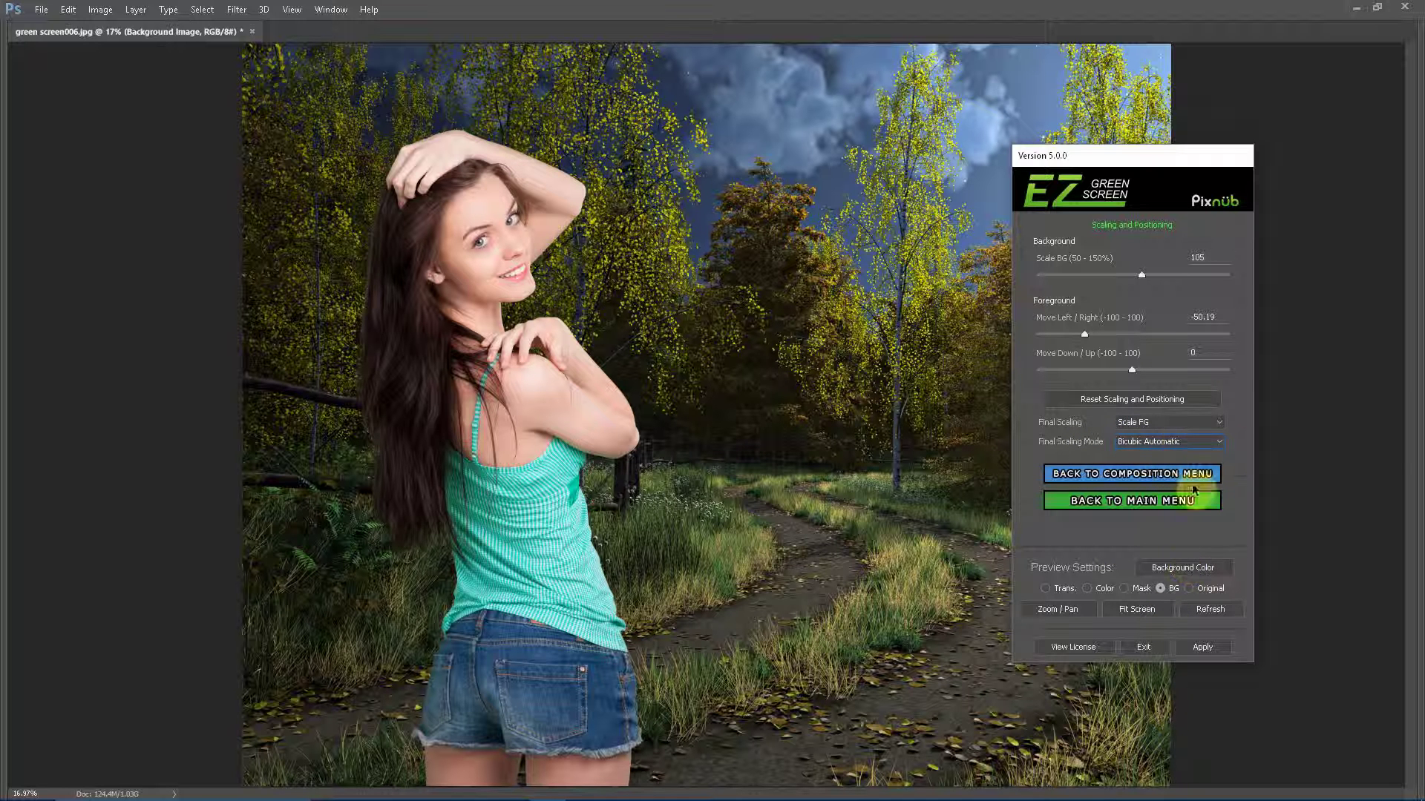
{"action": "left_click", "coordinate": [1180, 421]}
{"action": "left_click", "coordinate": [1168, 435]}
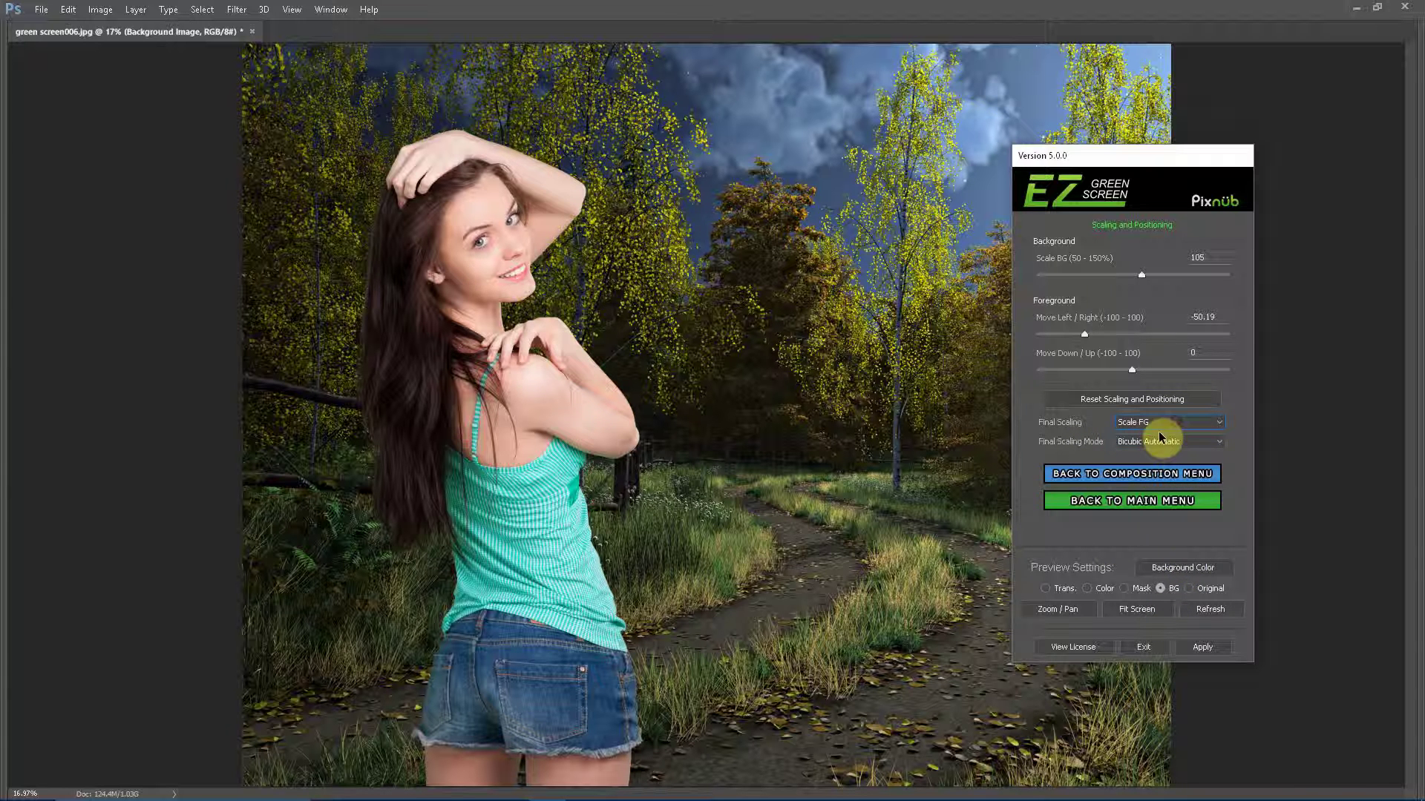
{"action": "left_click", "coordinate": [1203, 647]}
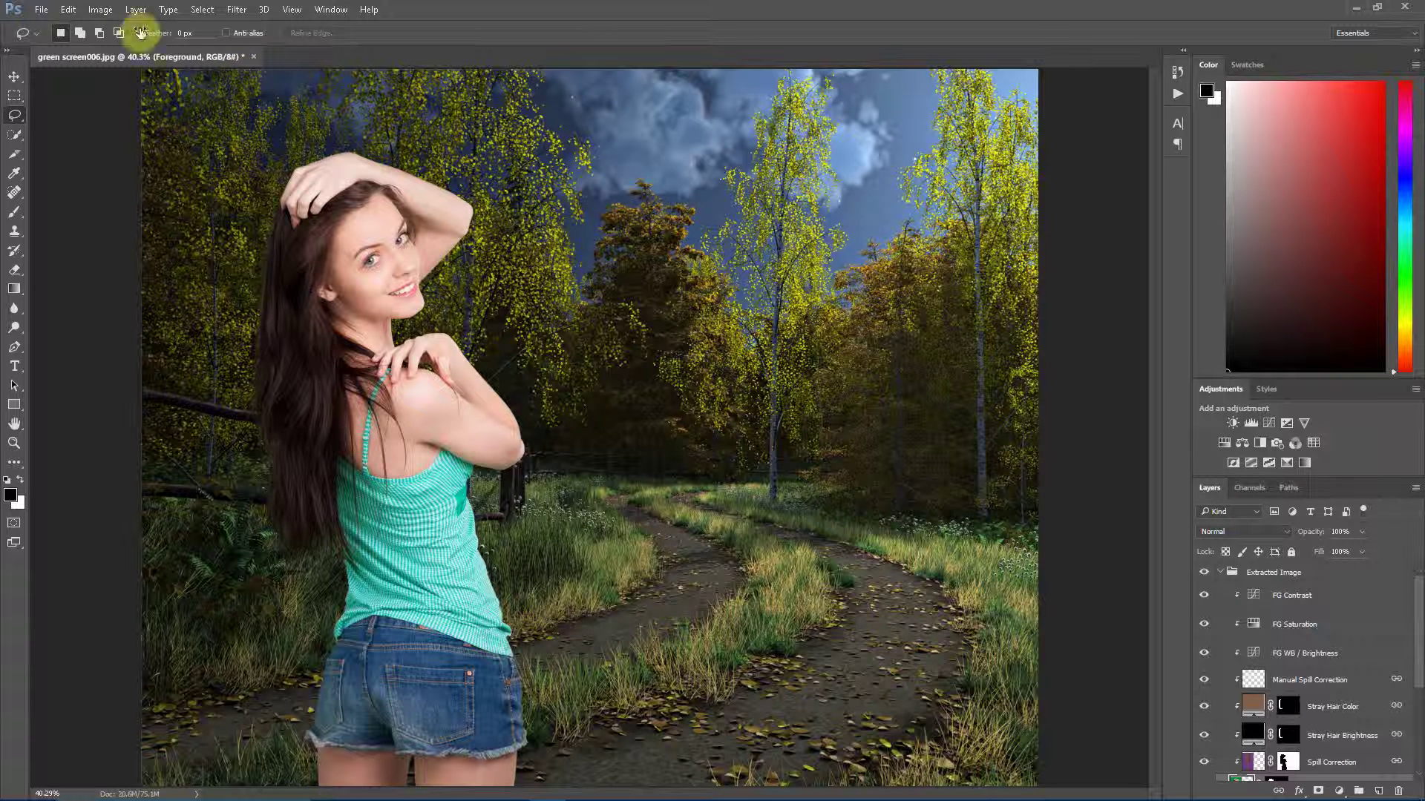
Check the composite's width and height in pixels in the Image Size dialog, and close it without resizing
{"action": "left_click", "coordinate": [101, 10]}
{"action": "left_click", "coordinate": [123, 117]}
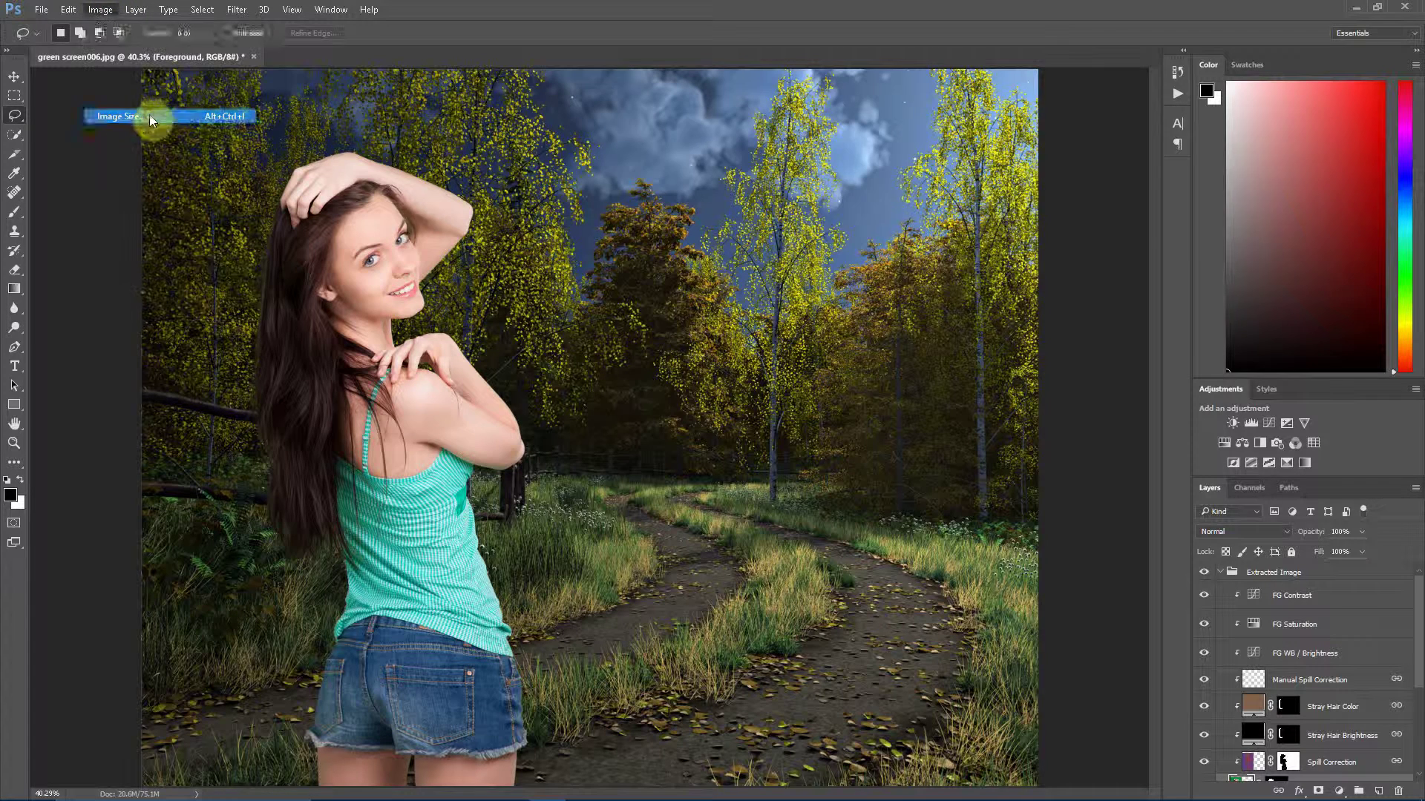
{"action": "left_click", "coordinate": [1215, 211]}
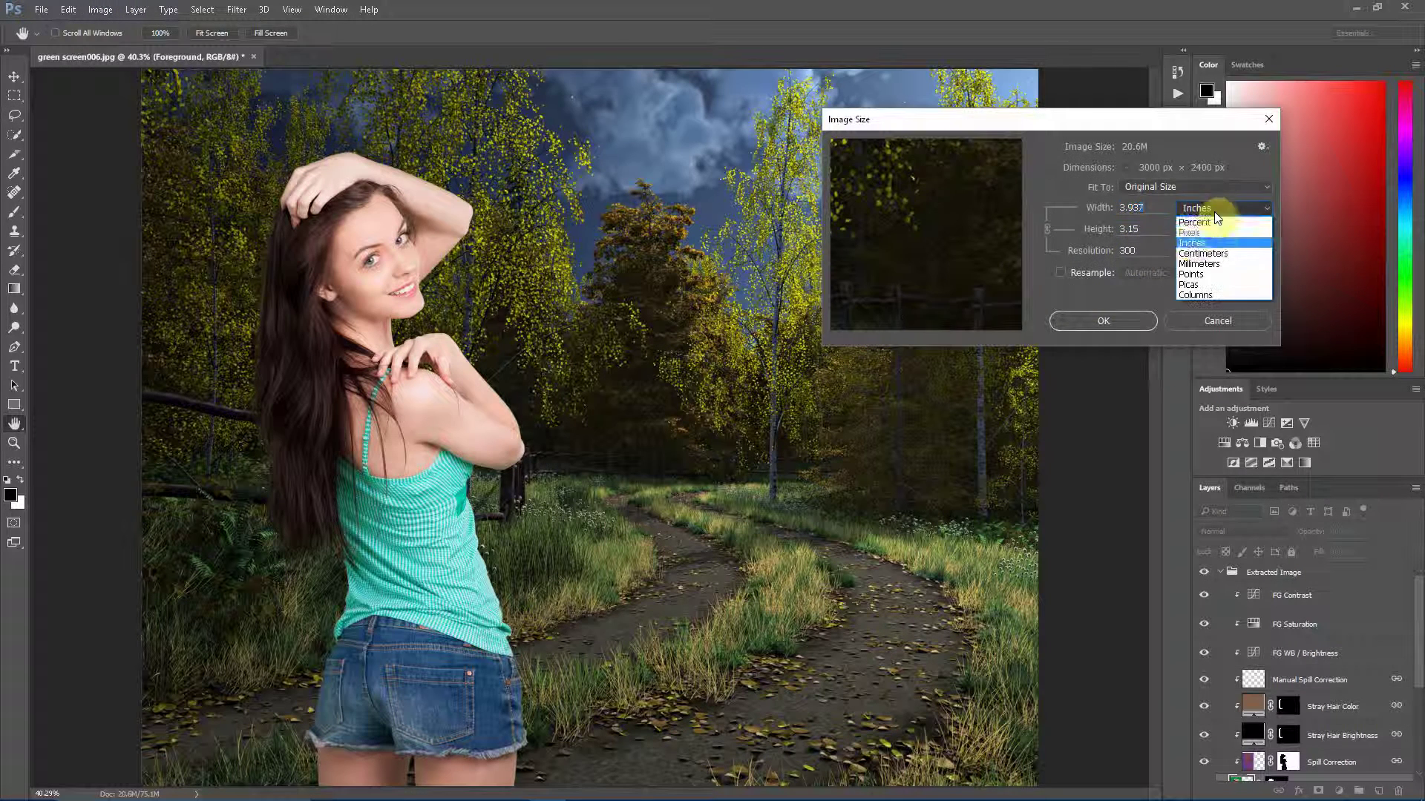
{"action": "left_click", "coordinate": [1086, 274]}
{"action": "left_click", "coordinate": [1200, 213]}
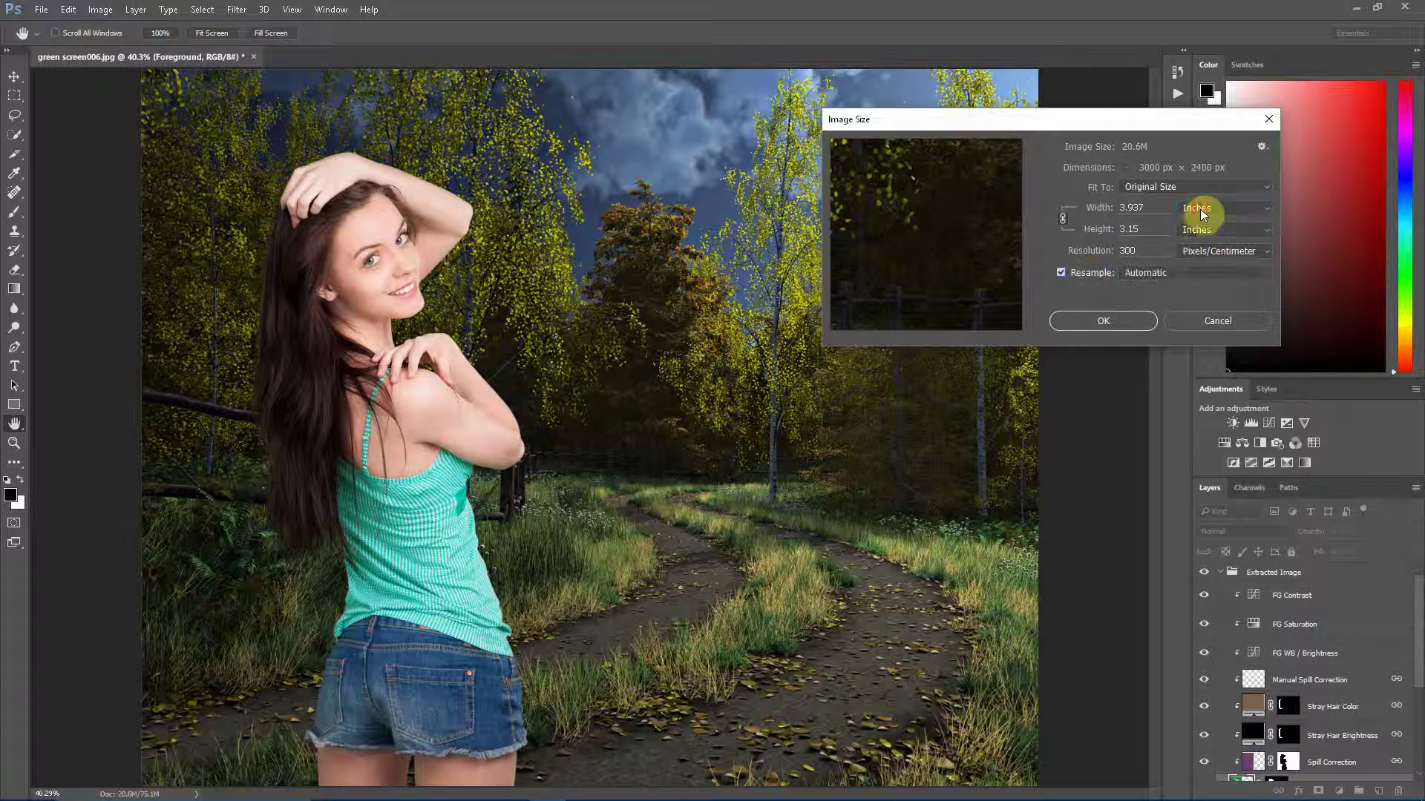
{"action": "left_click", "coordinate": [1183, 230]}
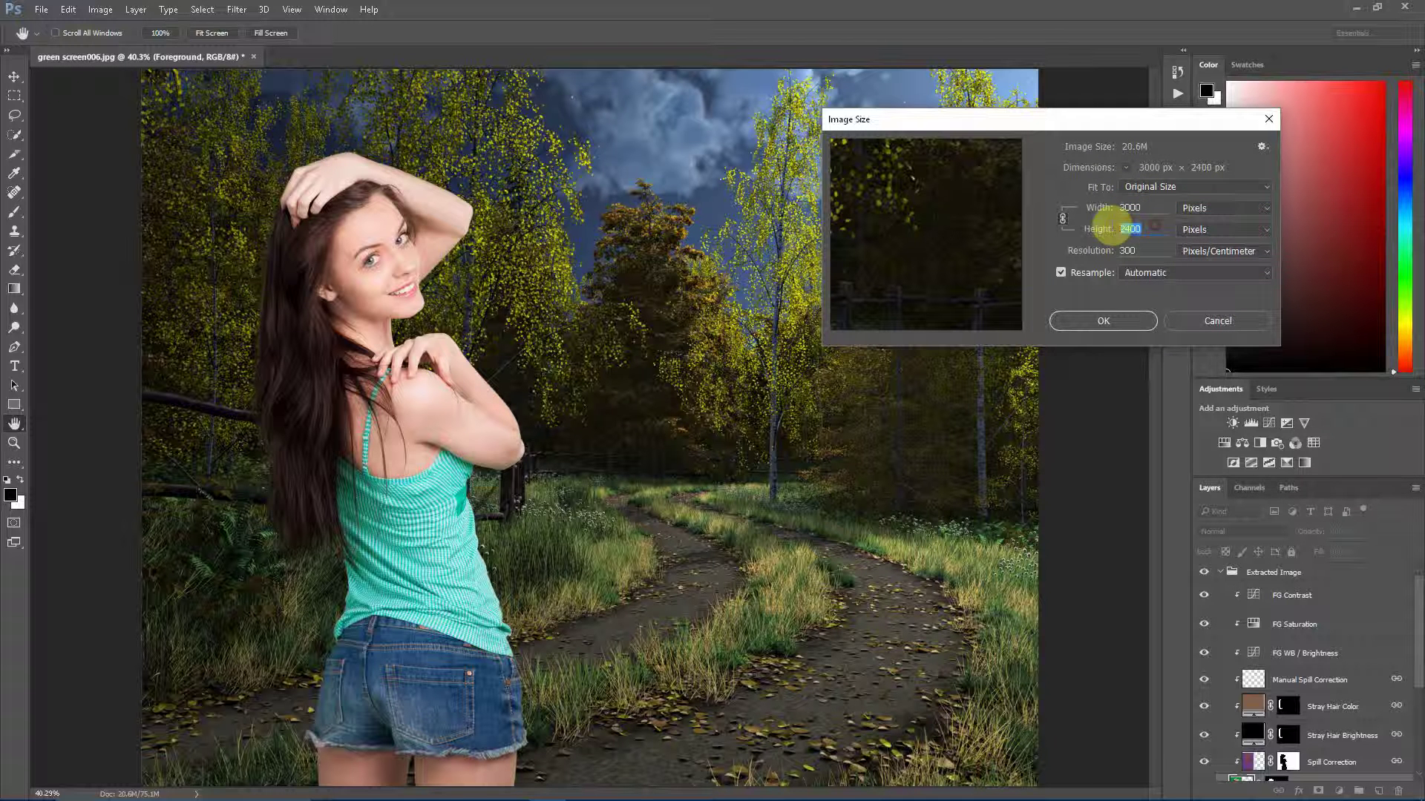
{"action": "left_click", "coordinate": [1107, 227]}
{"action": "left_click", "coordinate": [1171, 316]}
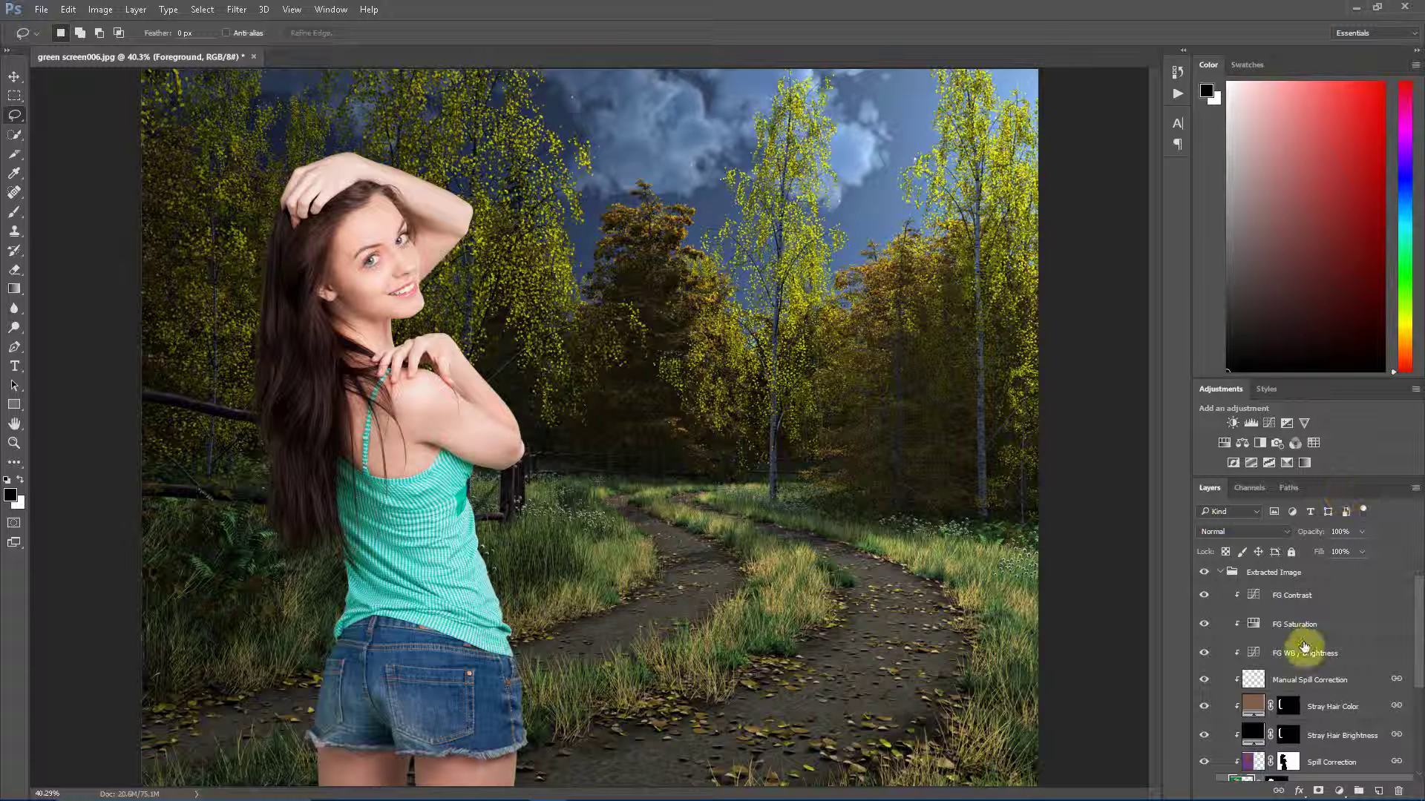
Examine the foreground, spill correction, stray hair and background adjustment layers in the Extracted Image group
{"action": "scroll", "coordinate": [1321, 642], "scroll_direction": "down", "scroll_amount": 2}
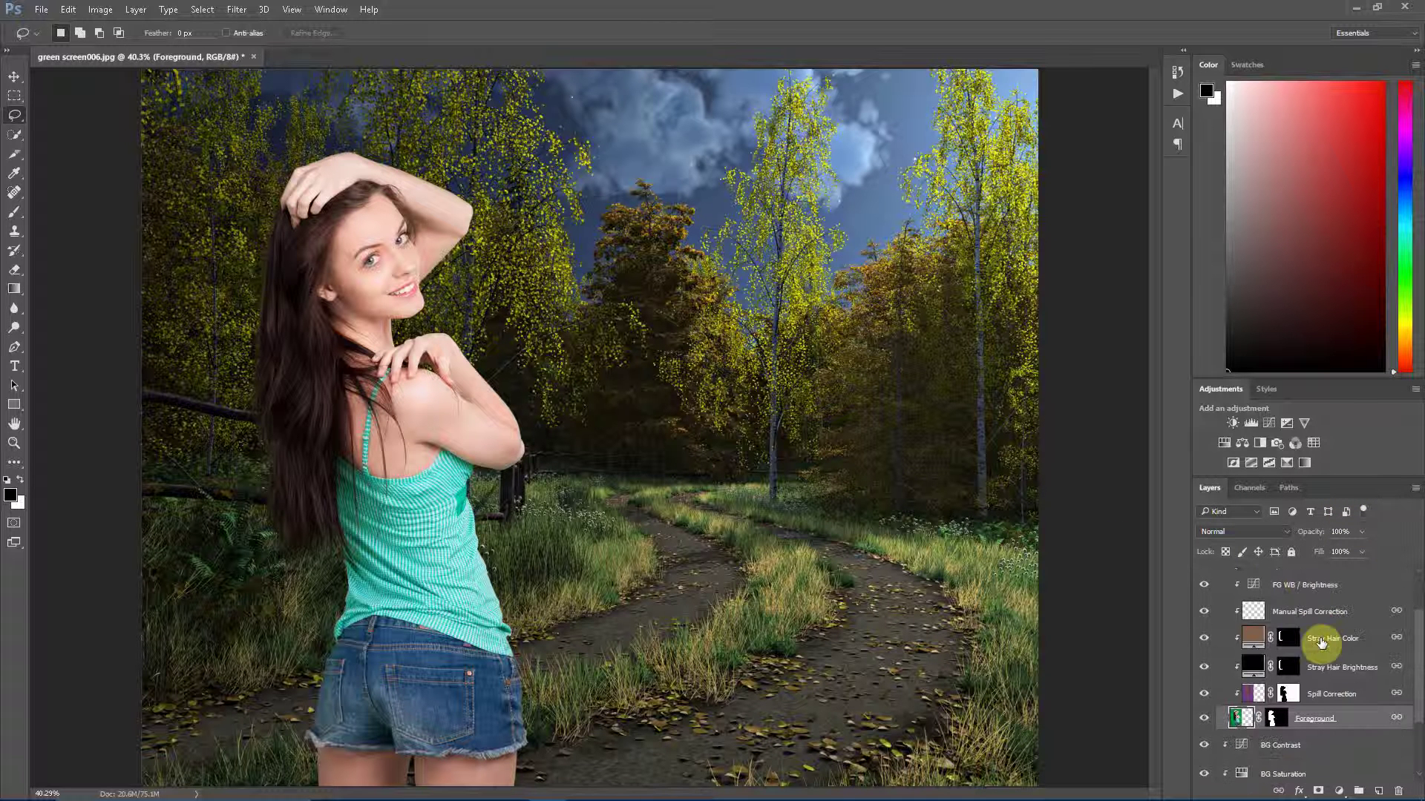
{"action": "scroll", "coordinate": [1321, 643], "scroll_direction": "down", "scroll_amount": 2}
{"action": "scroll", "coordinate": [1321, 642], "scroll_direction": "up", "scroll_amount": 3}
{"action": "scroll", "coordinate": [1321, 643], "scroll_direction": "up", "scroll_amount": 1}
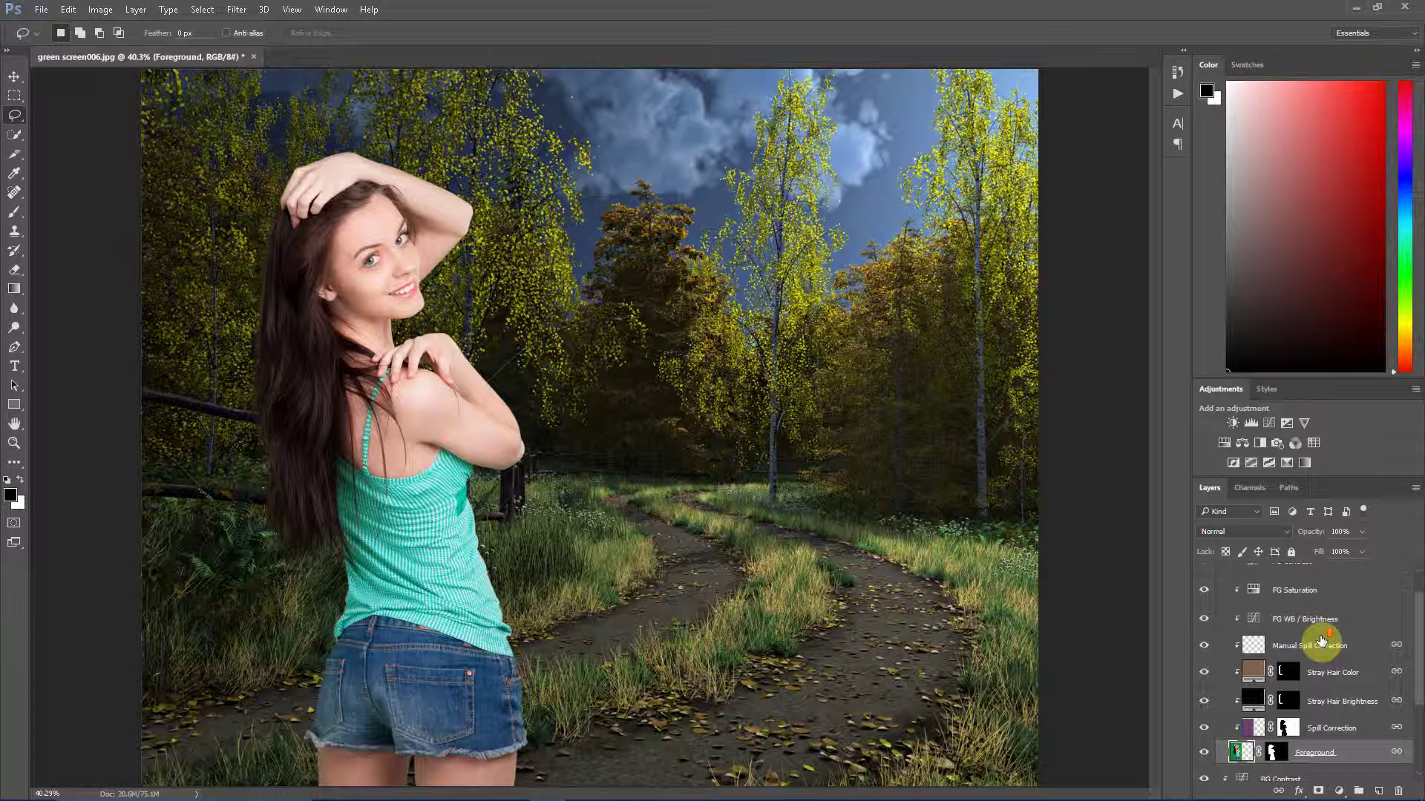
{"action": "scroll", "coordinate": [1321, 640], "scroll_direction": "down", "scroll_amount": 2}
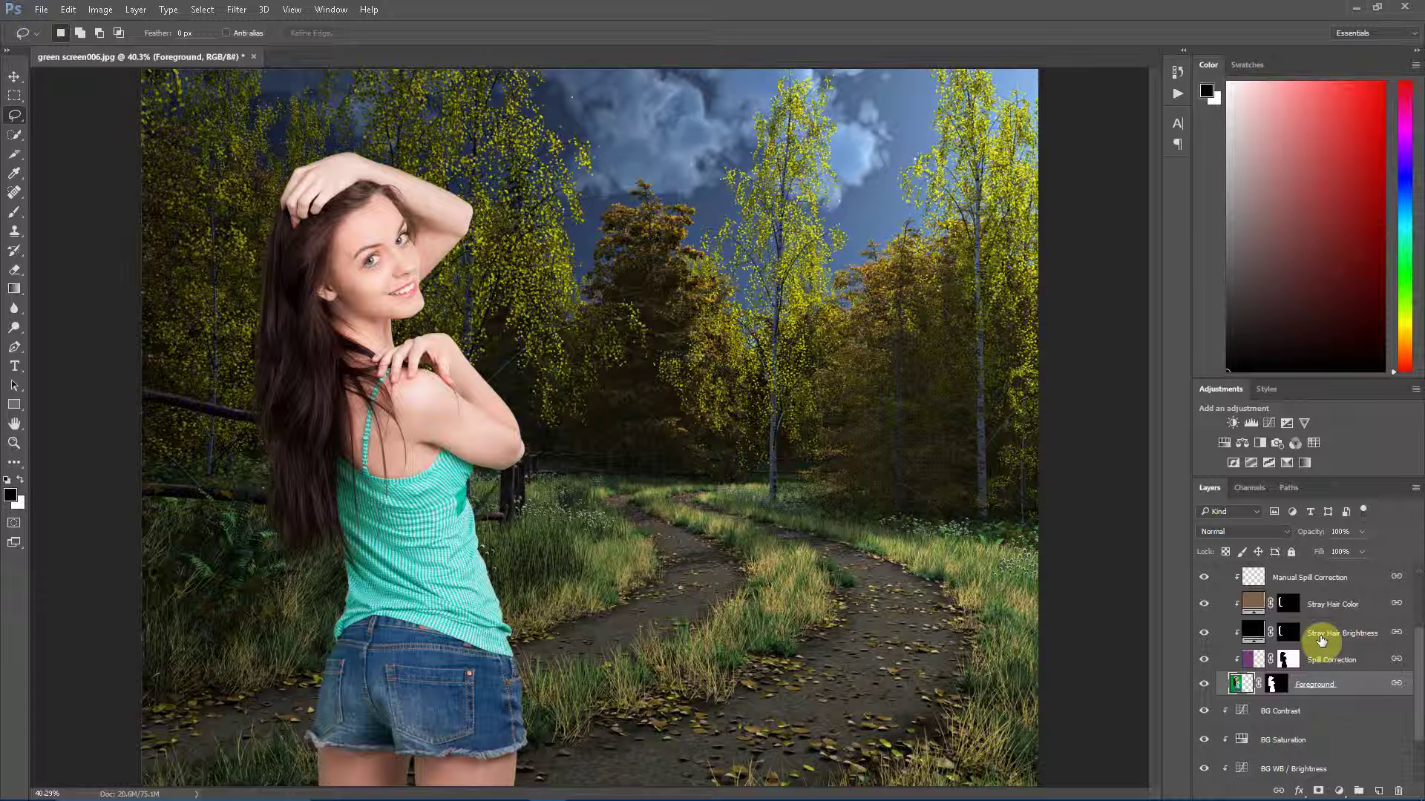
{"action": "scroll", "coordinate": [1321, 639], "scroll_direction": "up", "scroll_amount": 3}
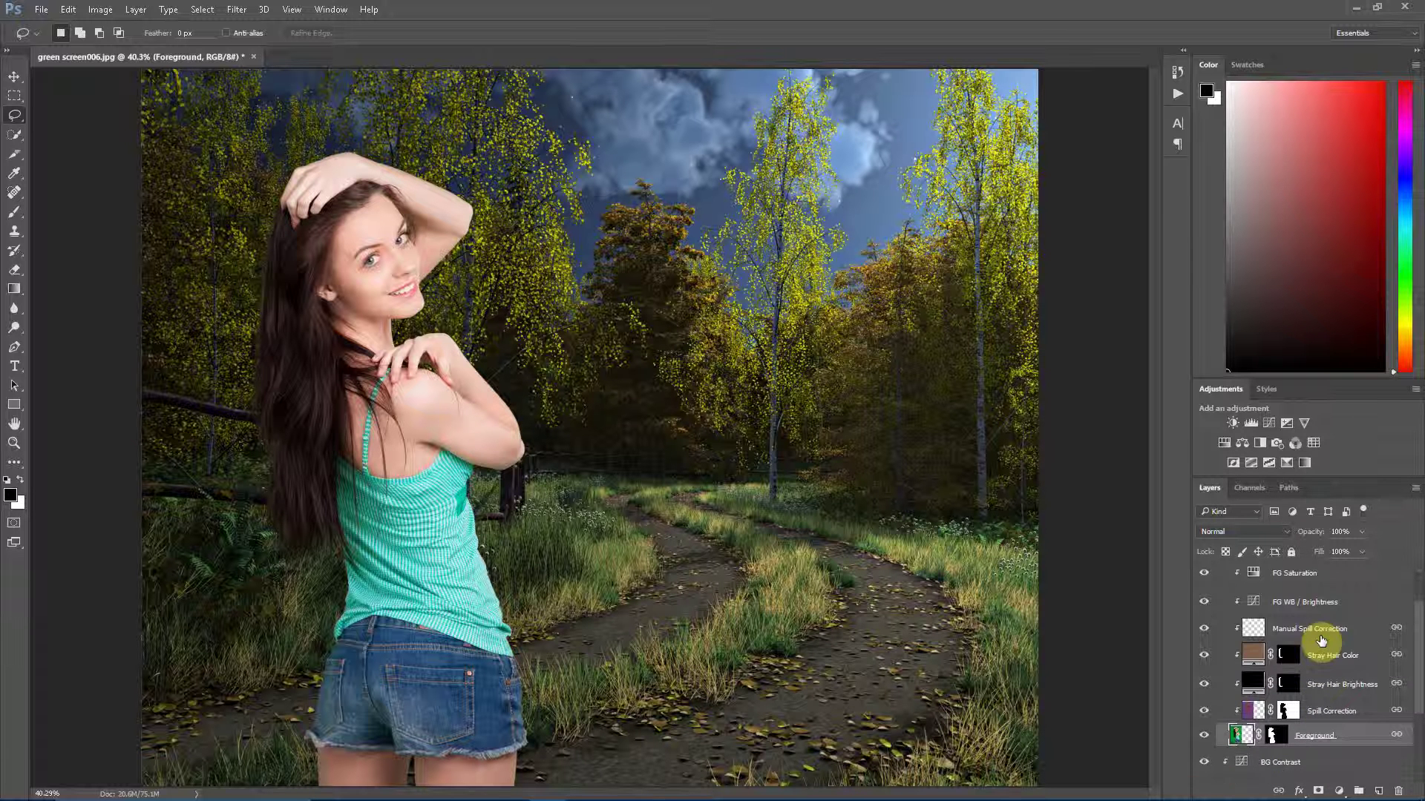
{"action": "scroll", "coordinate": [1321, 639], "scroll_direction": "up", "scroll_amount": 3}
{"action": "scroll", "coordinate": [1320, 641], "scroll_direction": "down", "scroll_amount": 2}
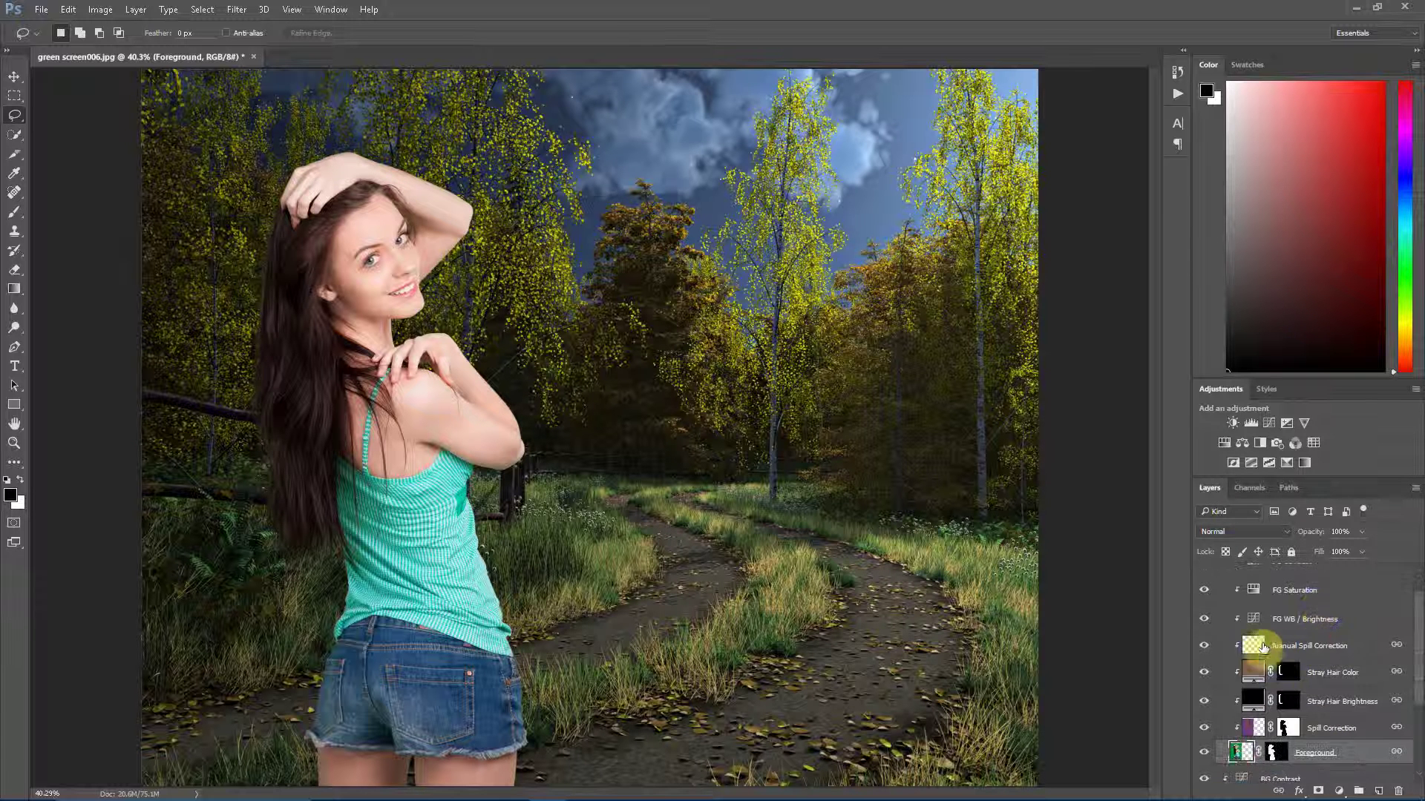
{"action": "scroll", "coordinate": [1295, 723], "scroll_direction": "up", "scroll_amount": 2}
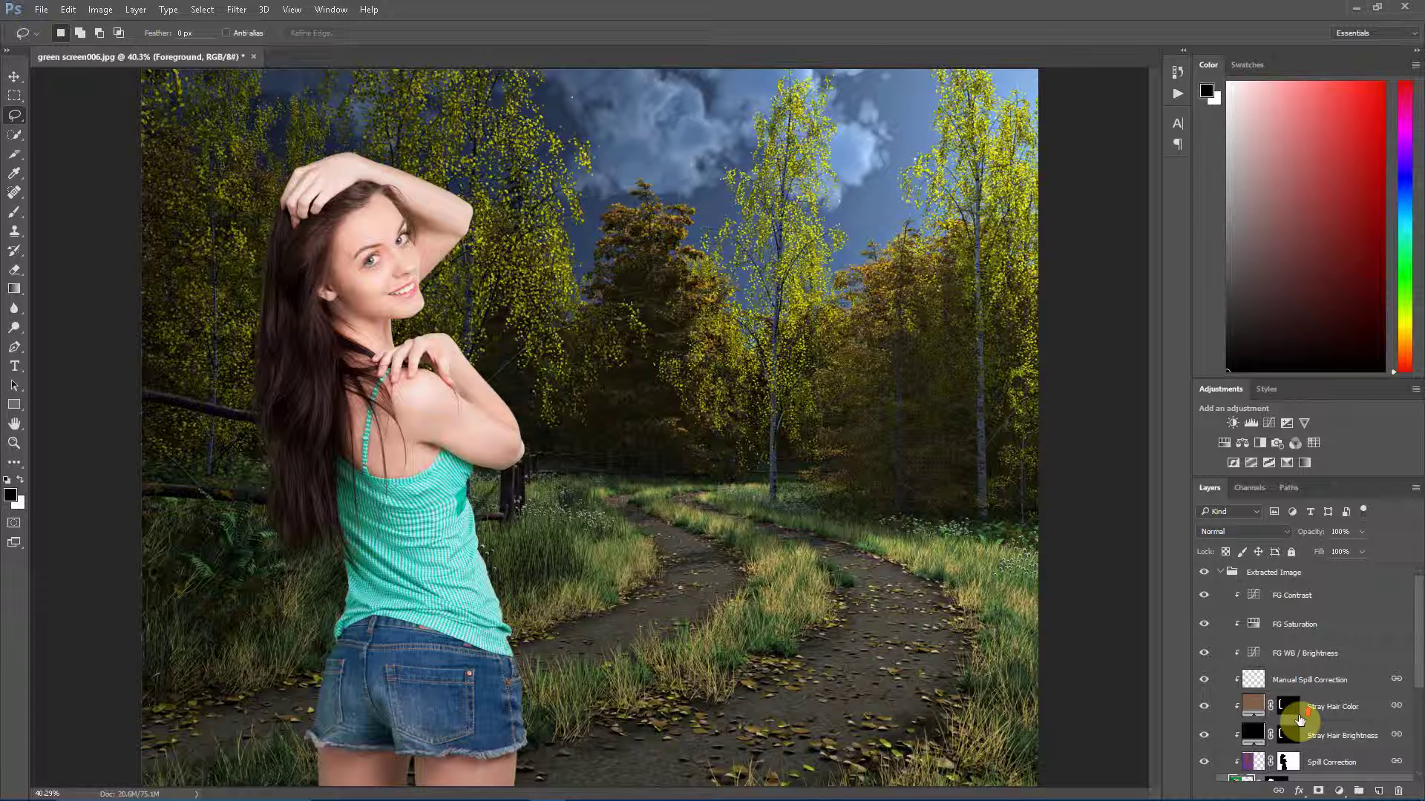
Inspect the foreground lighting layers starting from FG Contrast, and select the BG Contrast layer
{"action": "left_click", "coordinate": [1323, 602]}
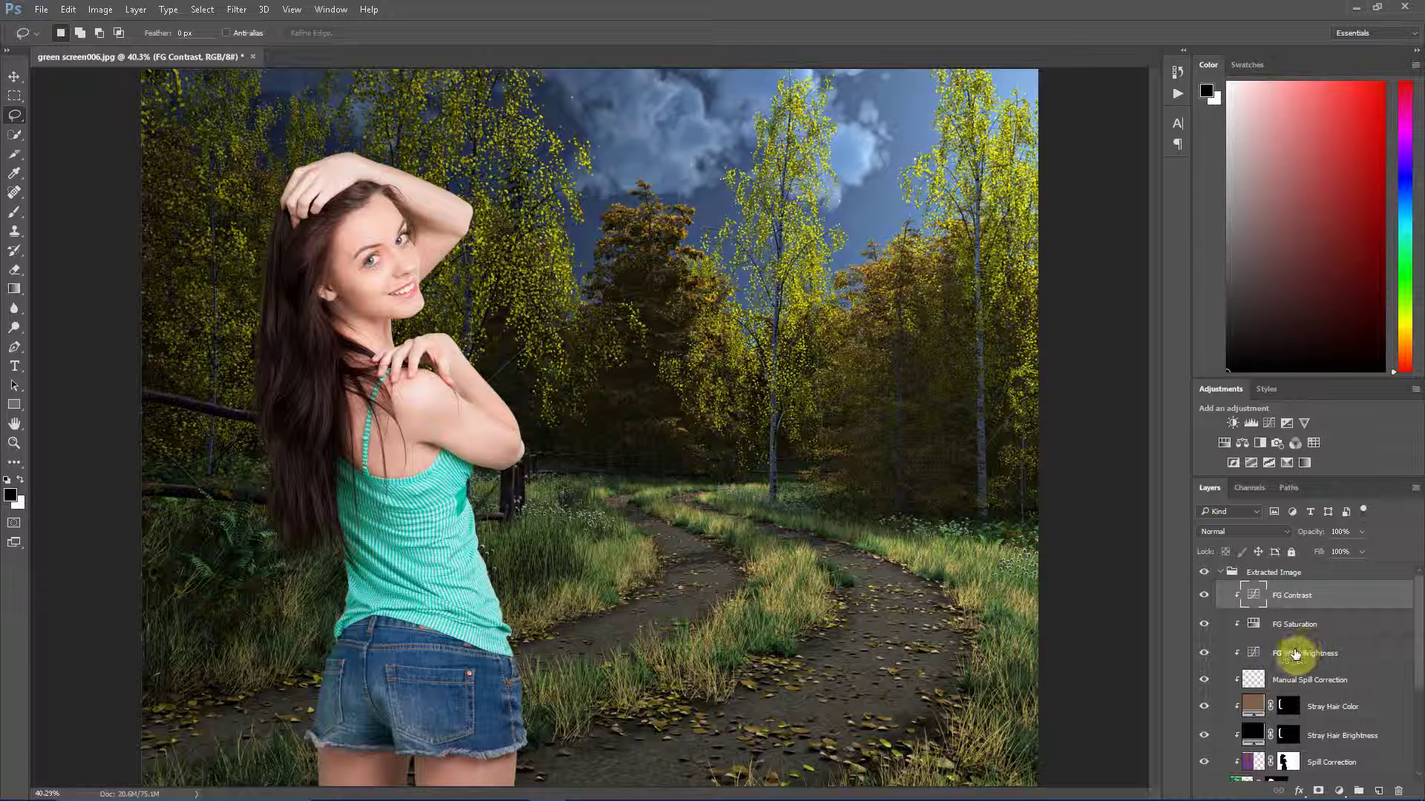
{"action": "scroll", "coordinate": [1295, 653], "scroll_direction": "down", "scroll_amount": 1}
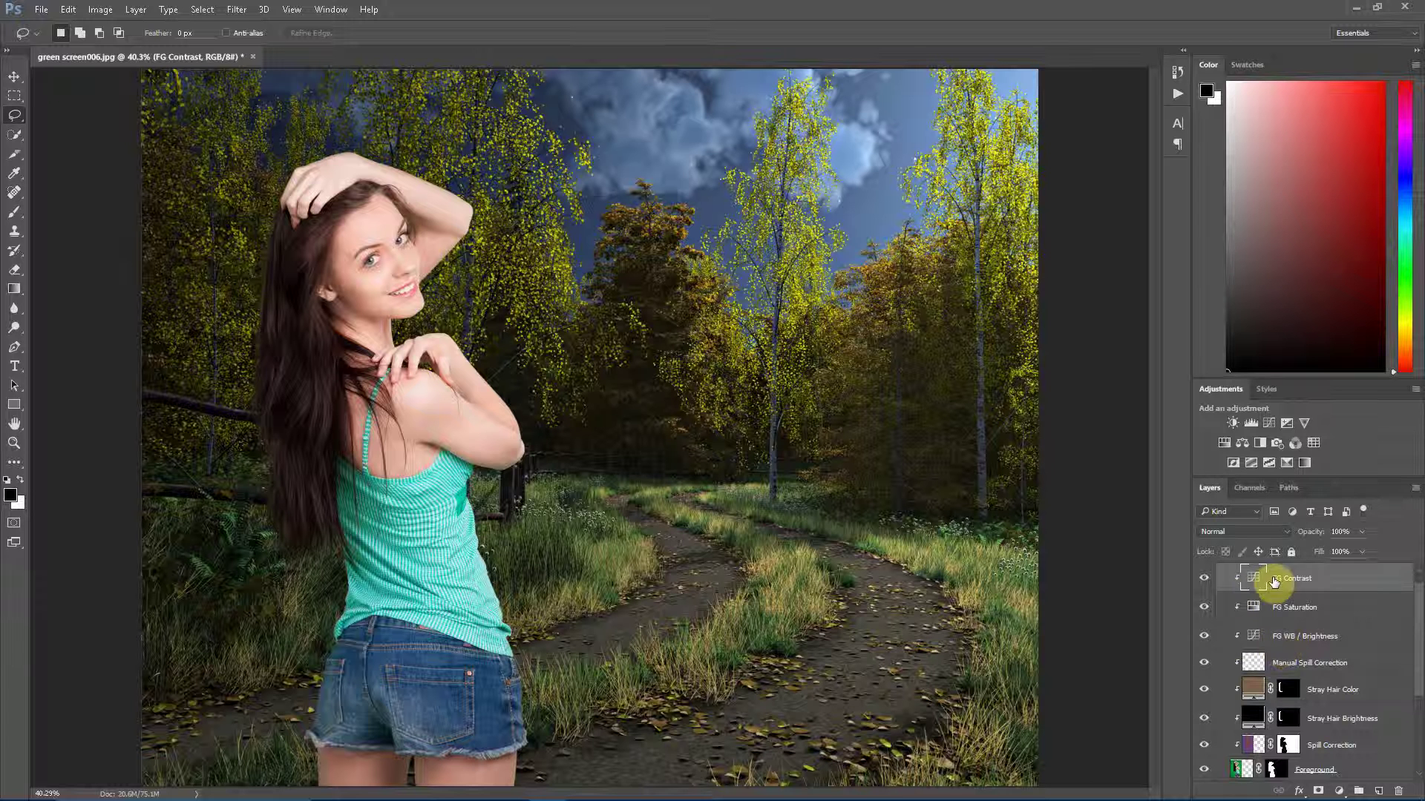
{"action": "scroll", "coordinate": [1272, 653], "scroll_direction": "down", "scroll_amount": 5}
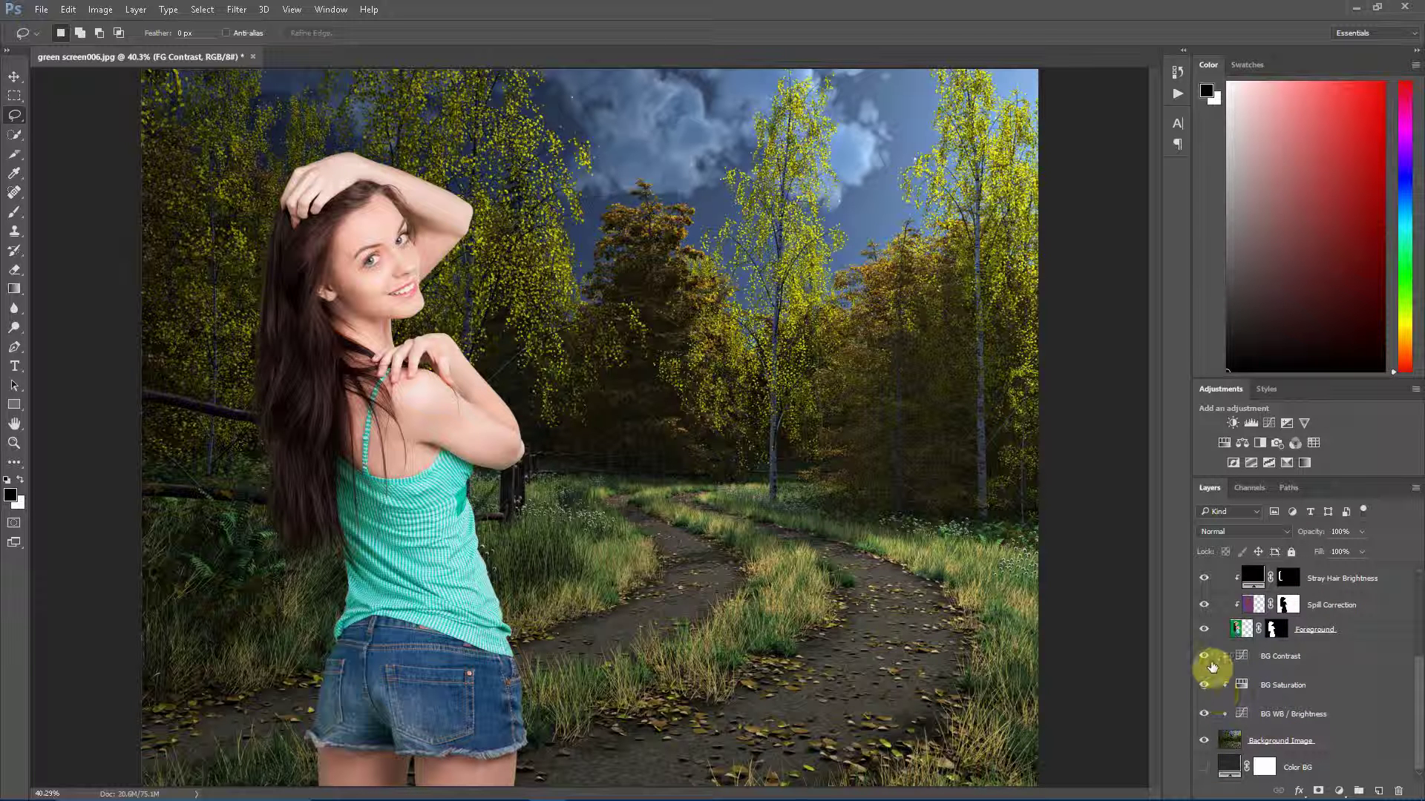
{"action": "left_click", "coordinate": [1273, 658]}
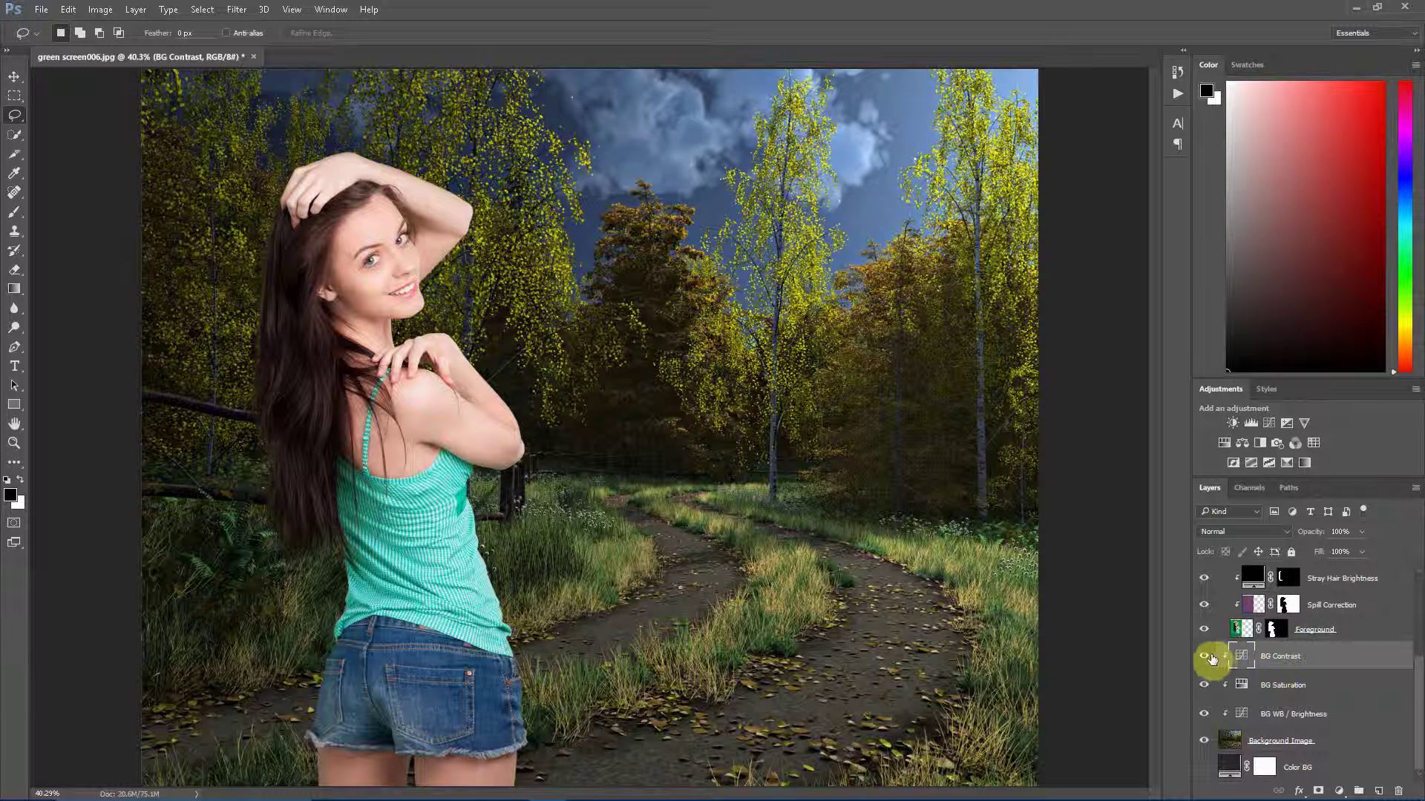
Compare the background with the BG Contrast, BG Saturation and BG WB / Brightness layers hidden and shown again
{"action": "left_click", "coordinate": [1203, 656]}
{"action": "left_click", "coordinate": [1203, 686]}
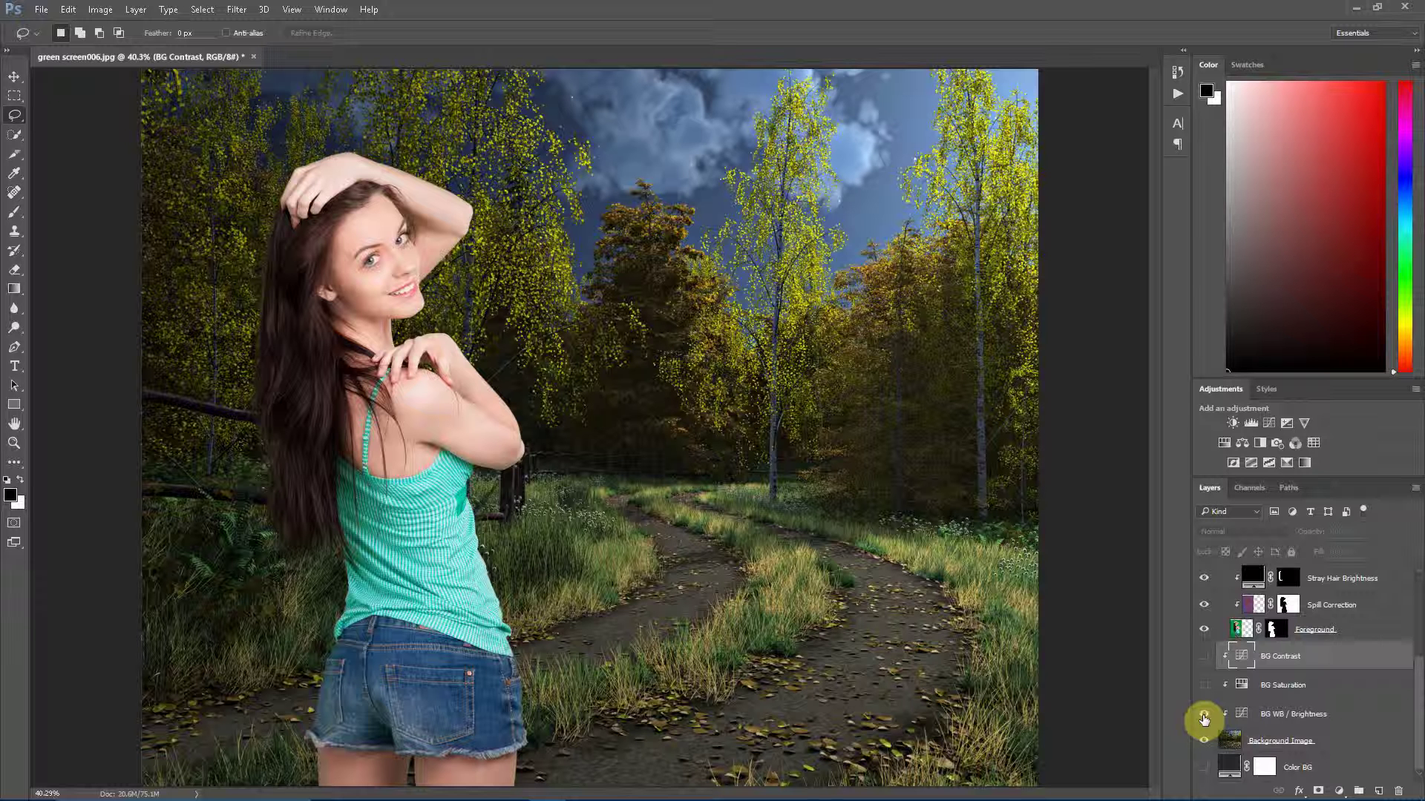
{"action": "left_click", "coordinate": [1203, 714]}
{"action": "left_click", "coordinate": [1203, 685]}
{"action": "left_click", "coordinate": [1203, 656]}
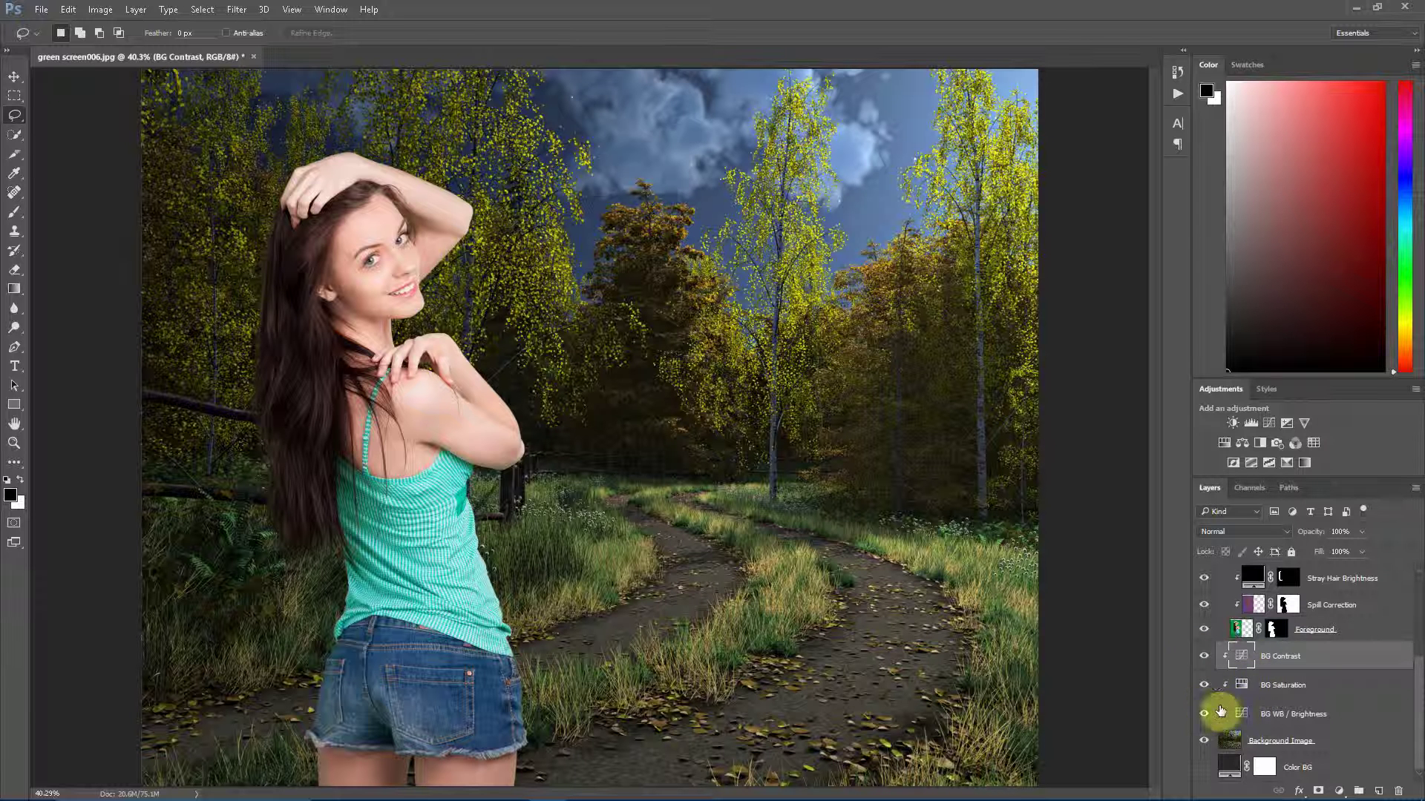
{"action": "left_click_drag", "start_coordinate": [1251, 651], "coordinate": [1232, 676]}
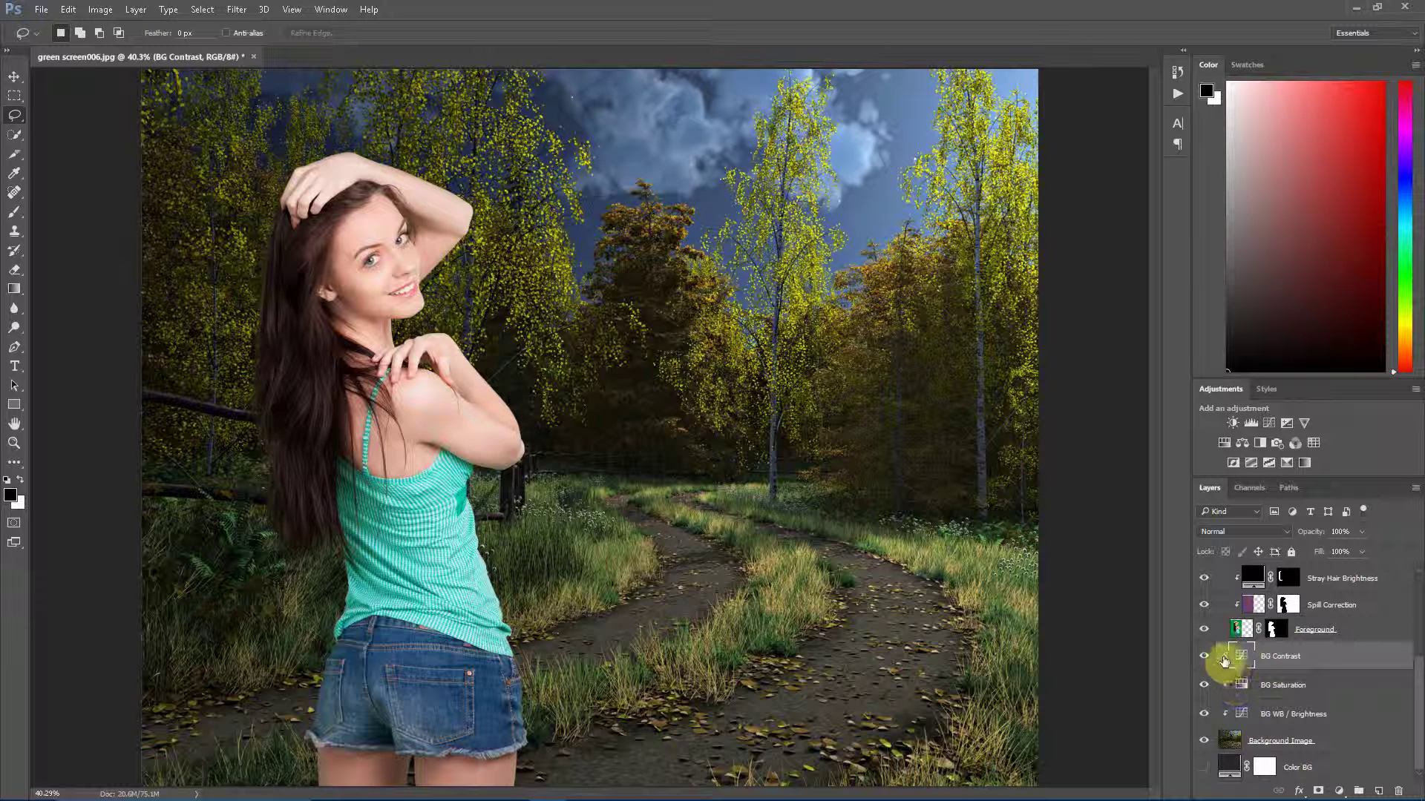